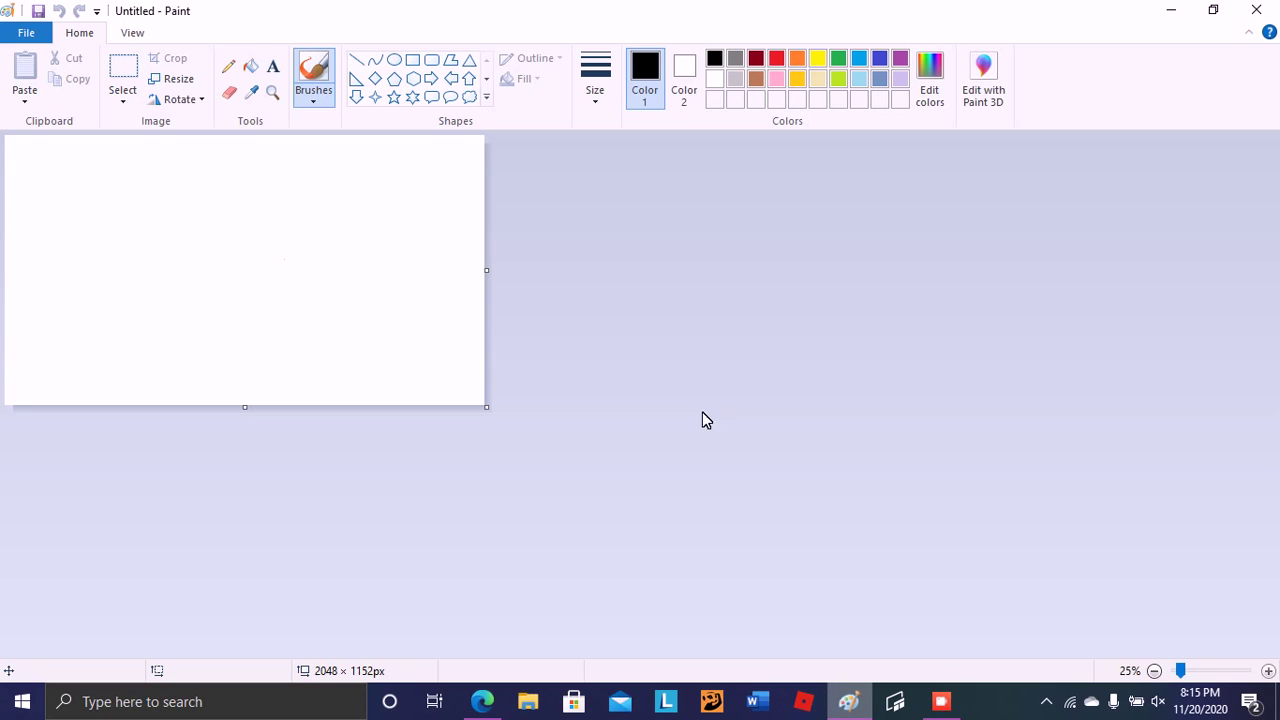
Resize the blank canvas to 1331 × 507 px at 100% zoom
drag(483, 401, 376, 249)
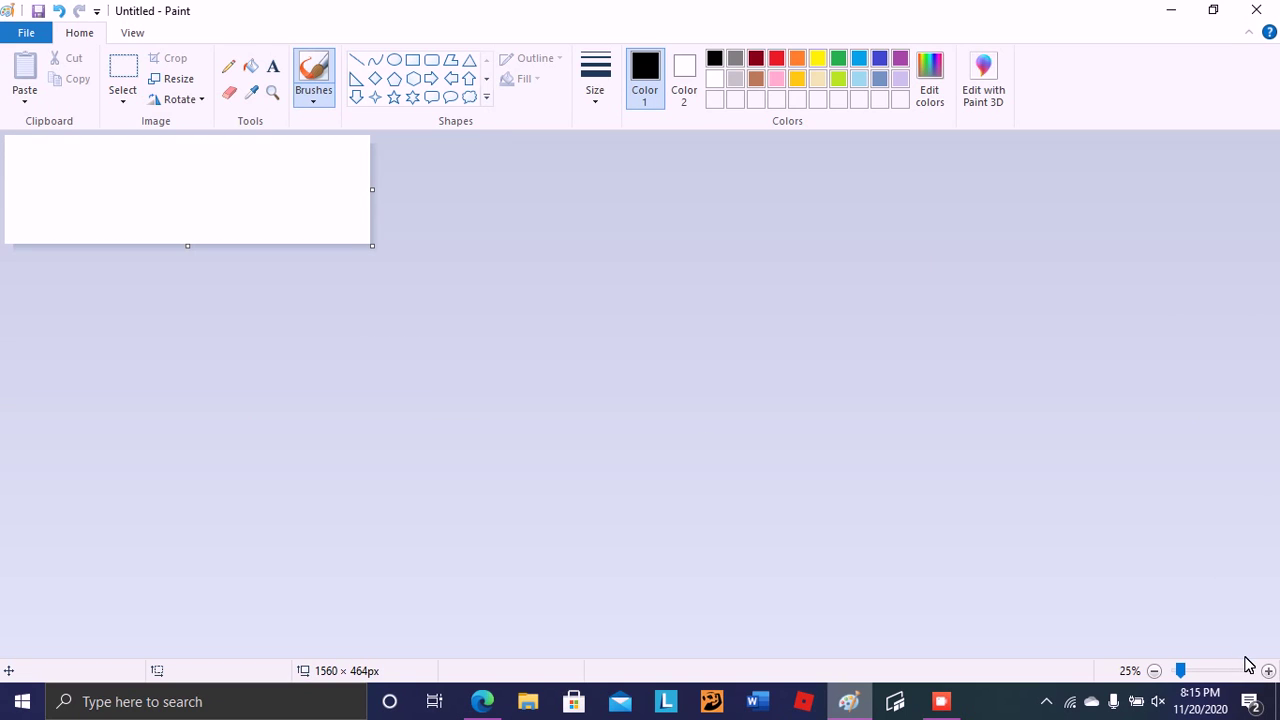
click(1263, 670)
click(1261, 668)
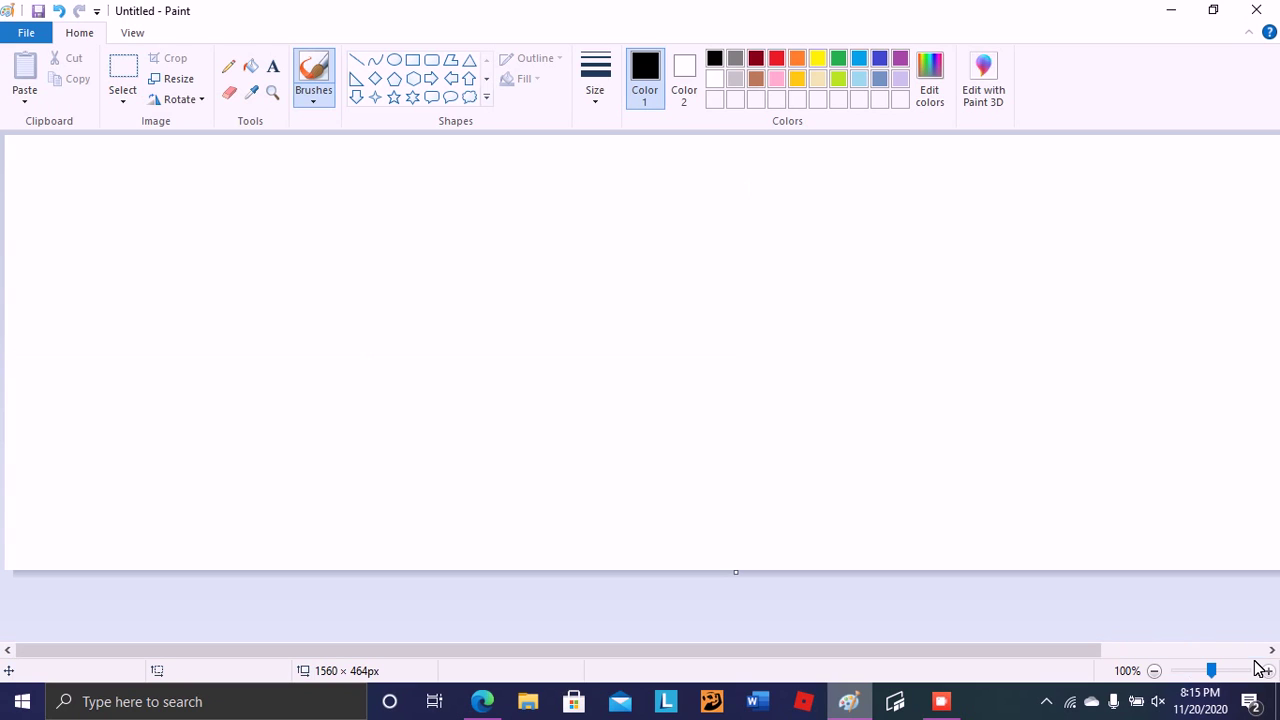
drag(954, 646, 1271, 594)
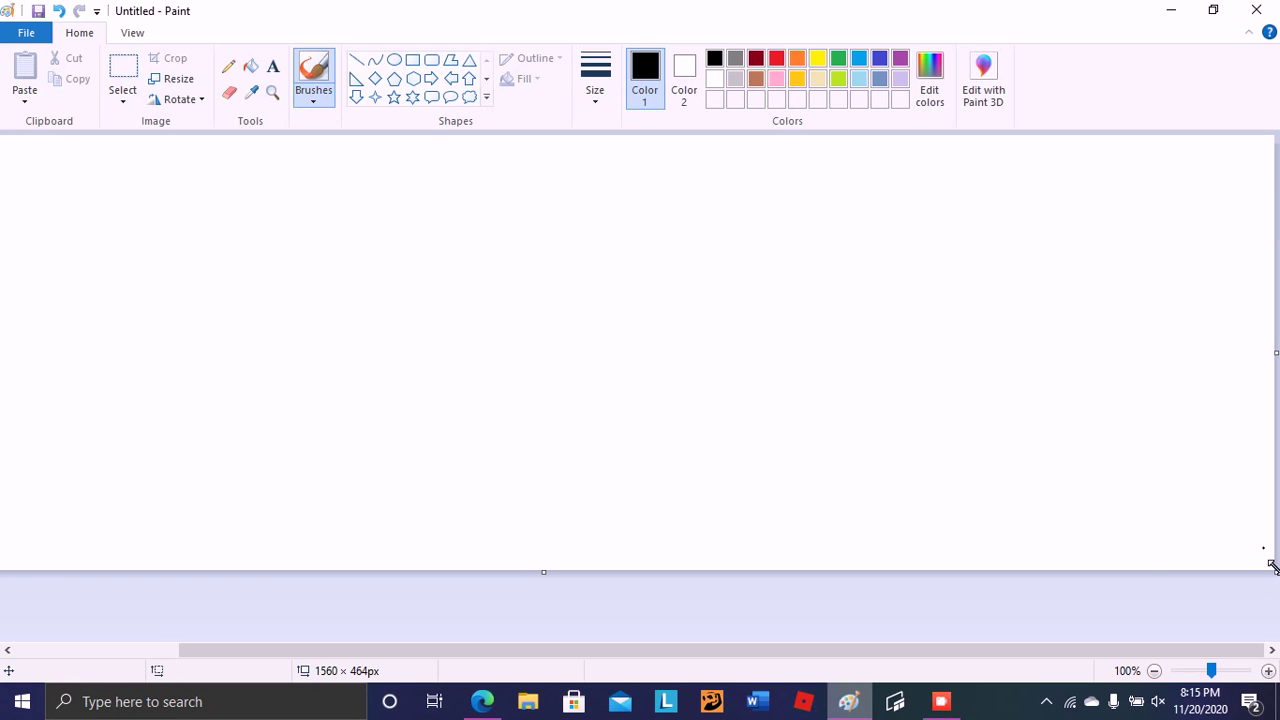
drag(1273, 570, 922, 573)
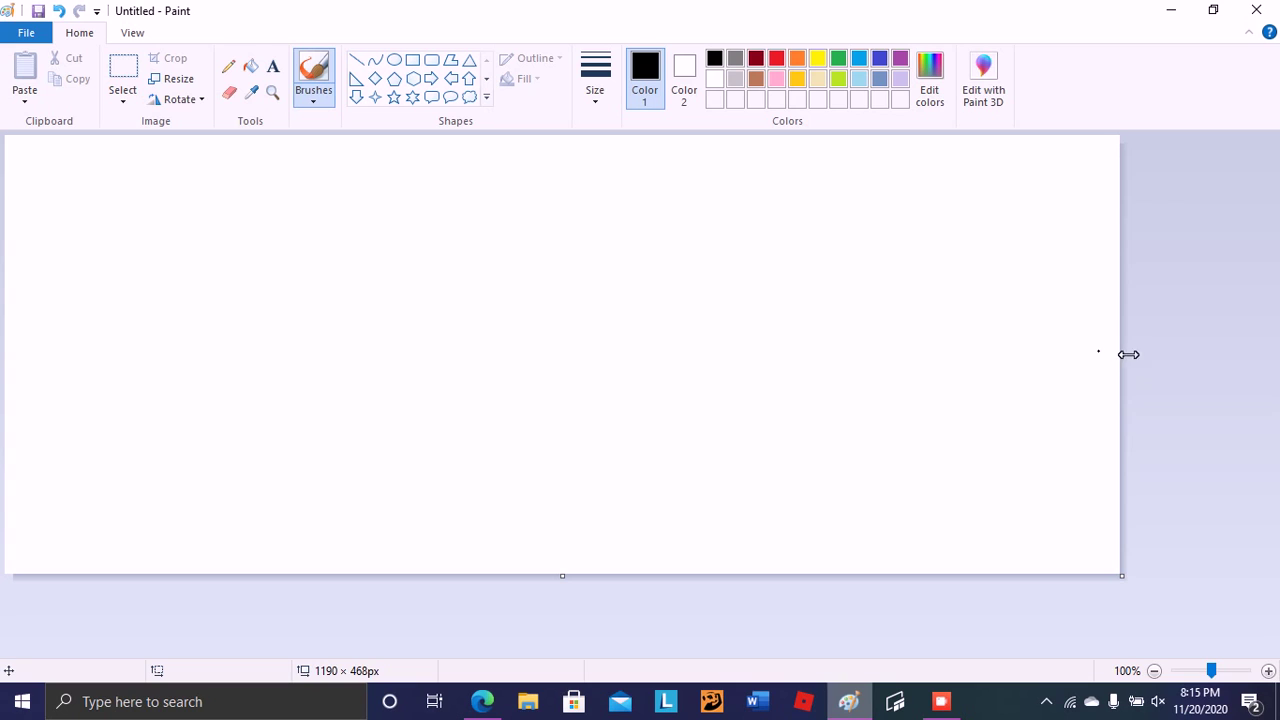
drag(1126, 352, 1254, 350)
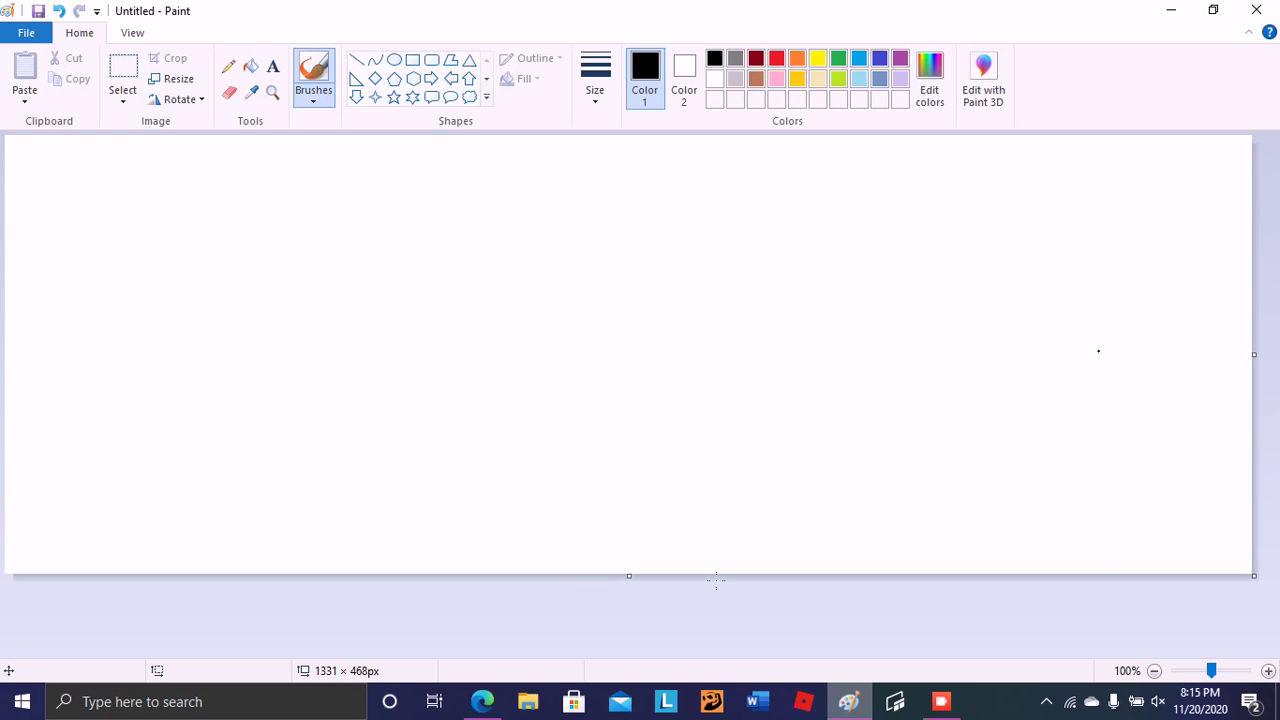
drag(613, 575, 612, 612)
Try handwriting "Hi" with the Pencil across the middle of the canvas and undo all the strokes
click(228, 66)
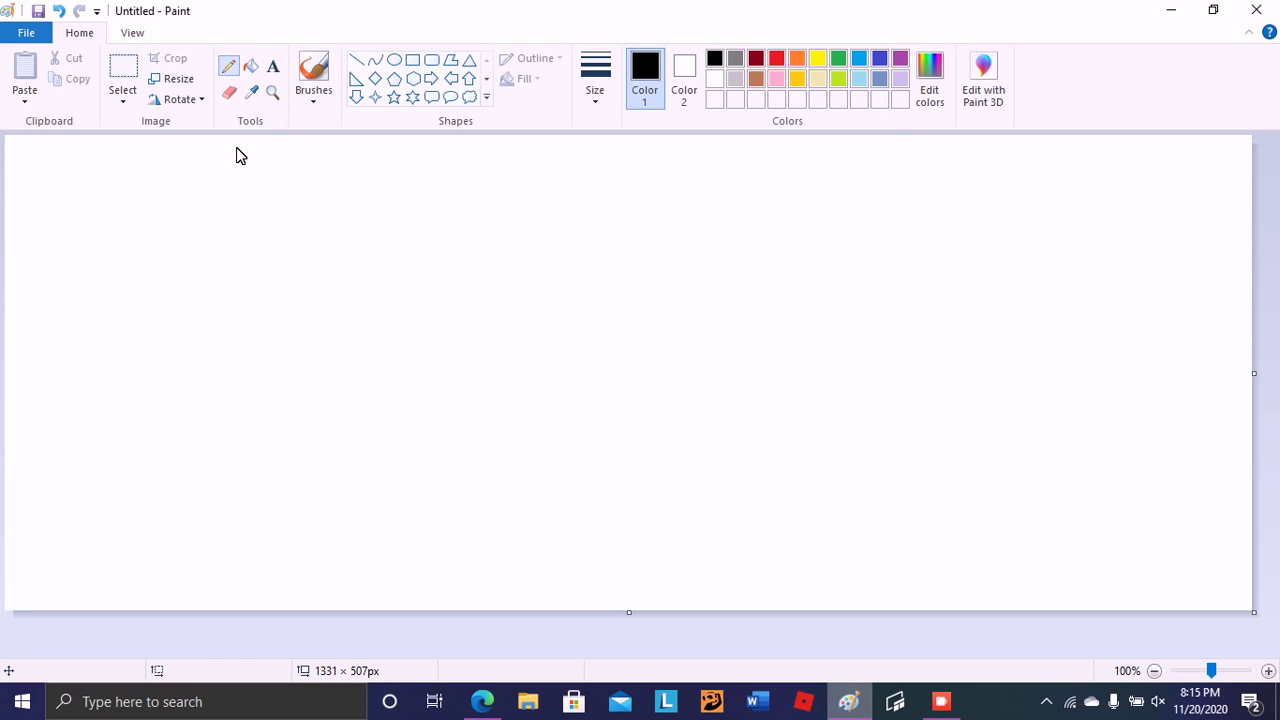
drag(401, 288, 407, 424)
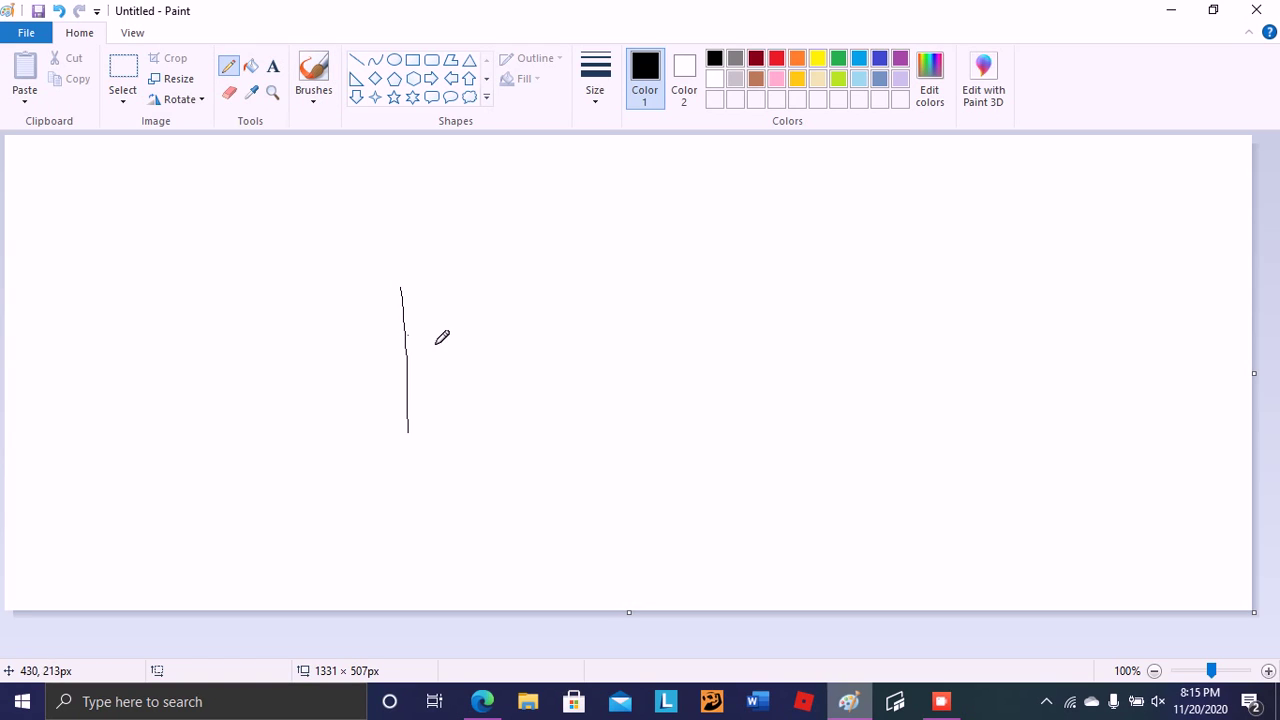
mouse_move(406, 335)
mouse_down()
mouse_move(571, 350)
mouse_move(603, 460)
mouse_up()
drag(660, 289, 701, 463)
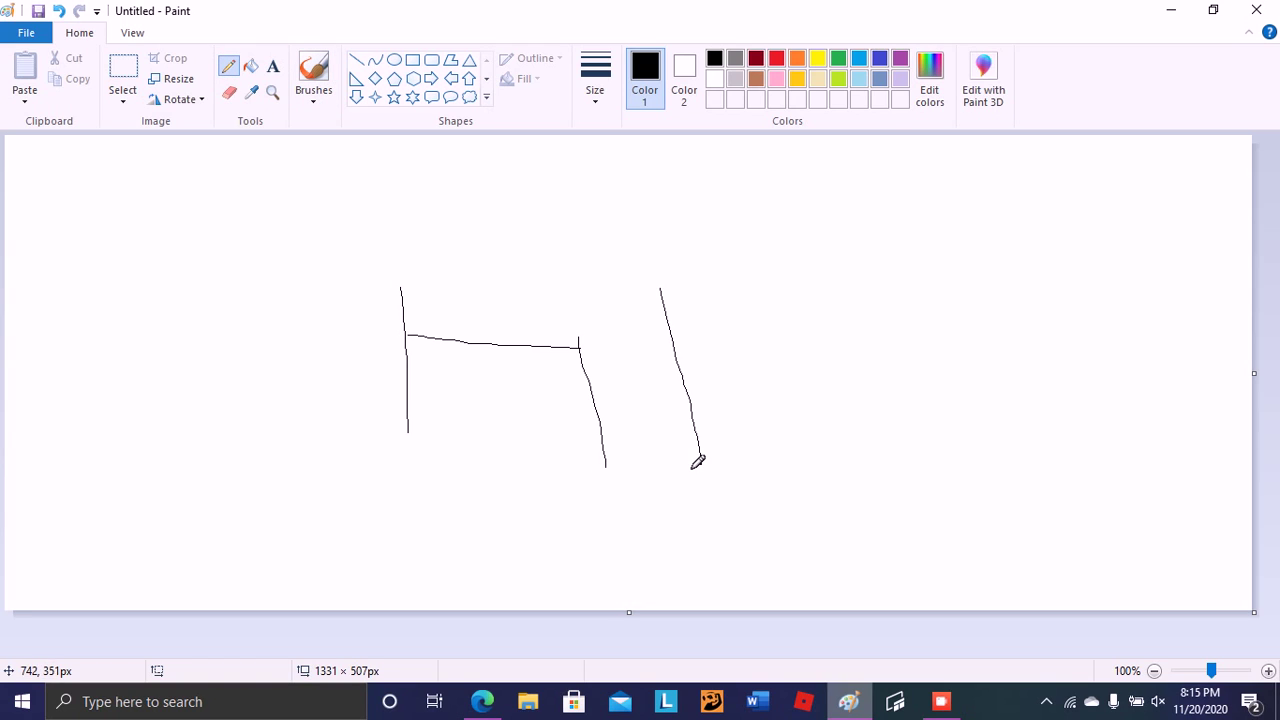
drag(647, 222, 656, 257)
click(60, 9)
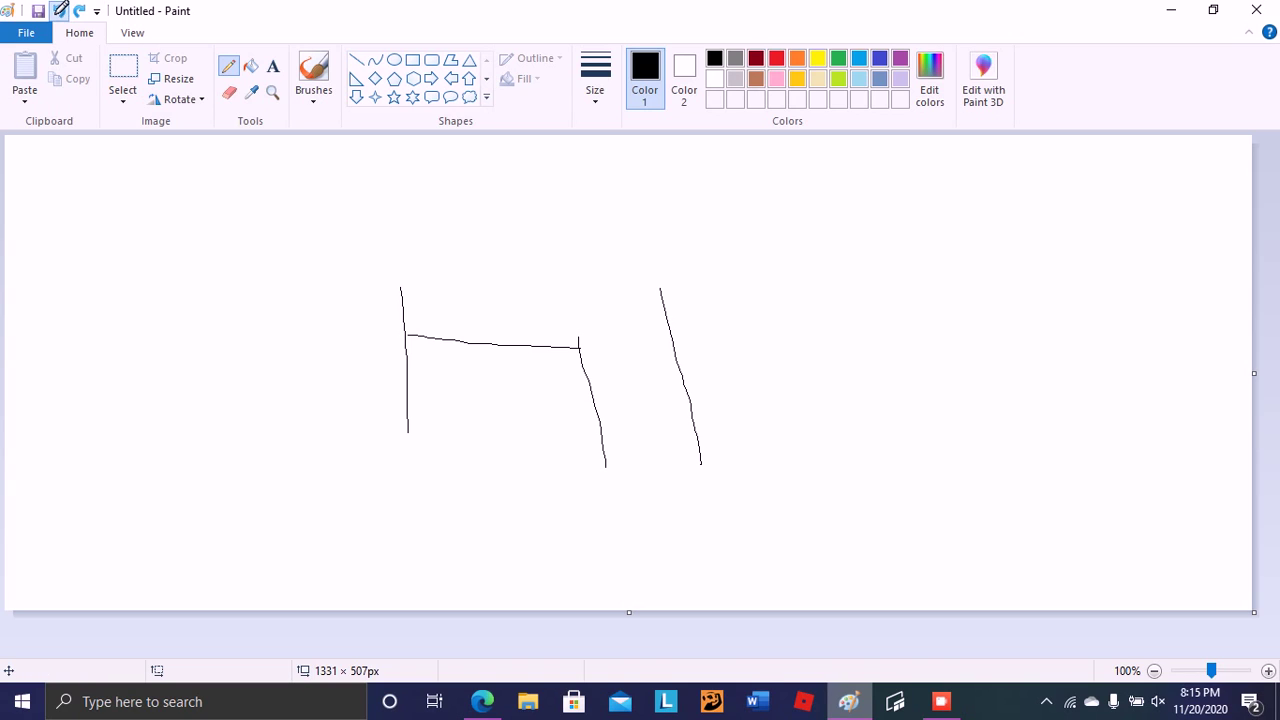
click(59, 9)
click(59, 9)
click(58, 9)
click(58, 9)
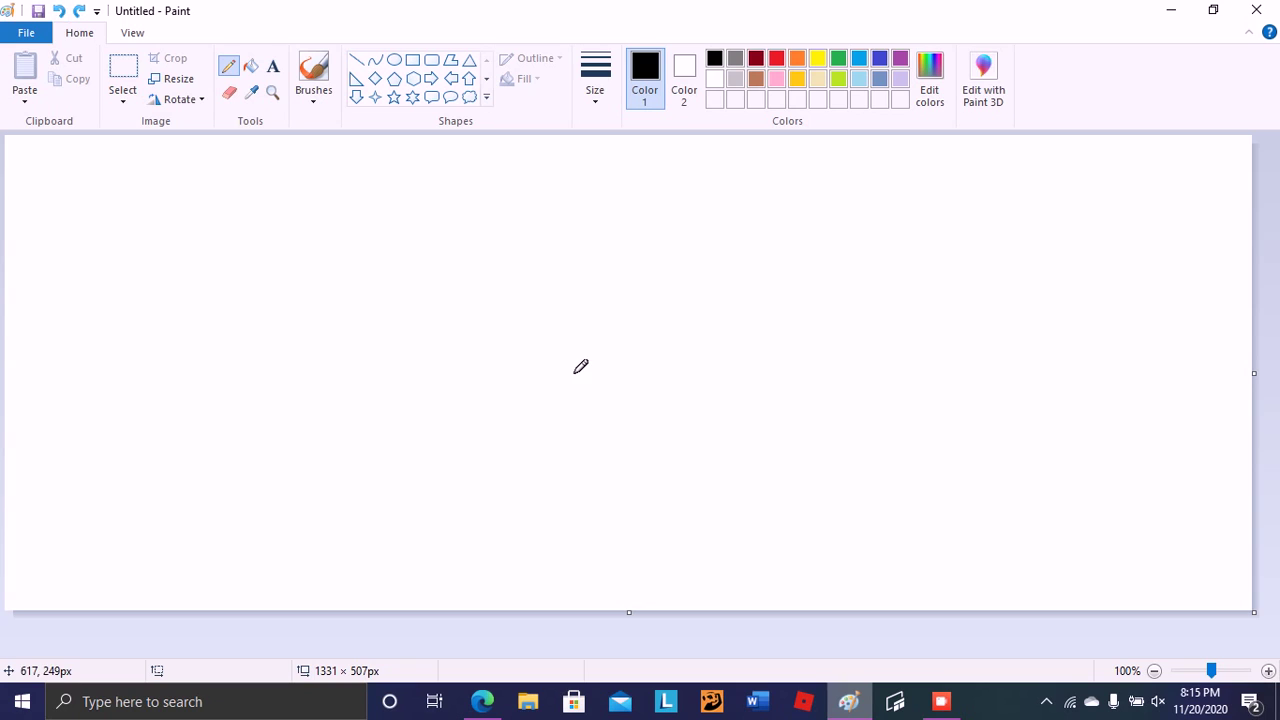
Try to add a "wecome" text in Calibri 18 near the canvas's upper left and erase its letters
click(272, 67)
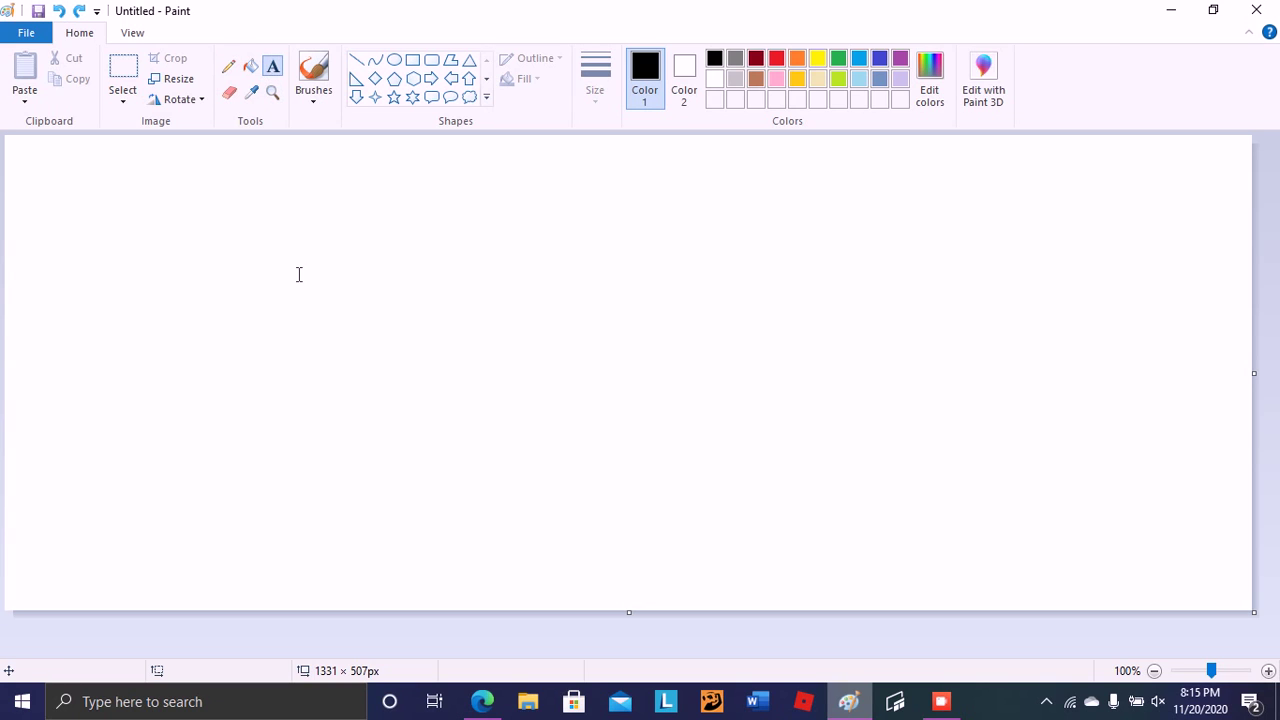
click(302, 258)
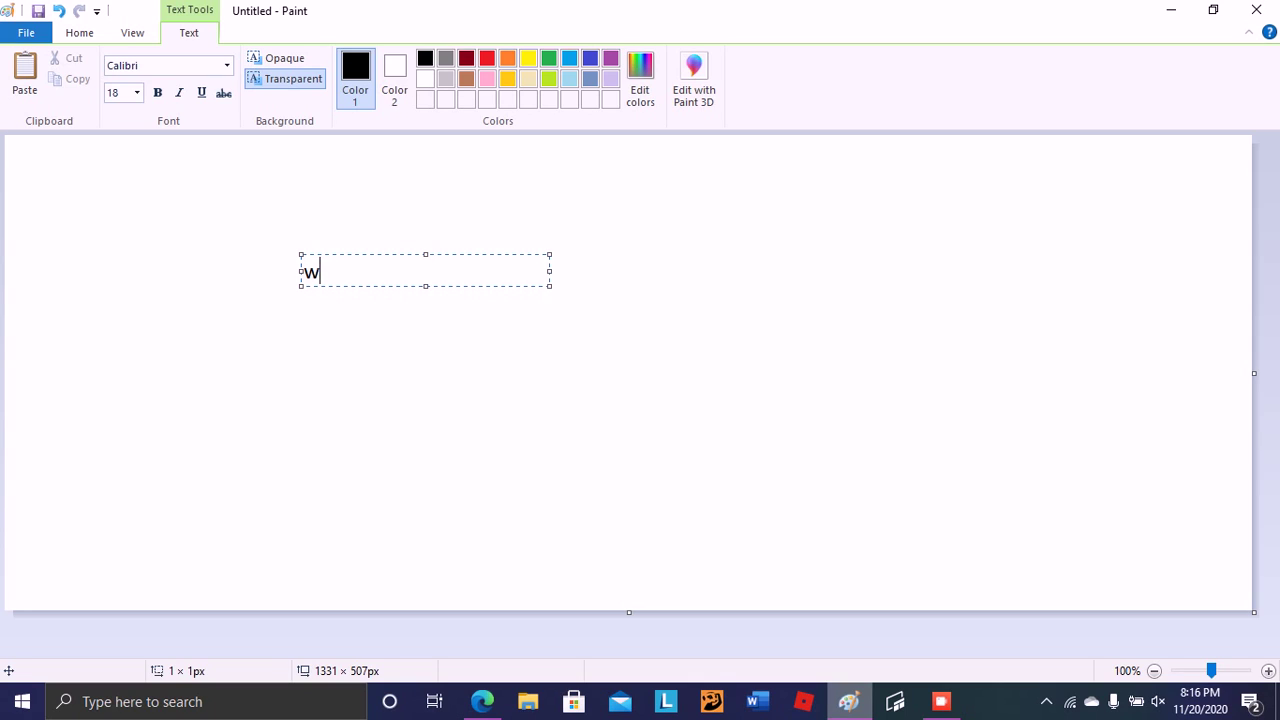
text(wecome)
key(BackSpace)
key(BackSpace)
key(BackSpace)
text(me)
key(BackSpace)
key(BackSpace)
key(BackSpace)
key(BackSpace)
key(BackSpace)
key(BackSpace)
Draw two separate, nearly vertical Pencil lines in the upper middle of the canvas, undoing the first attempt
click(80, 33)
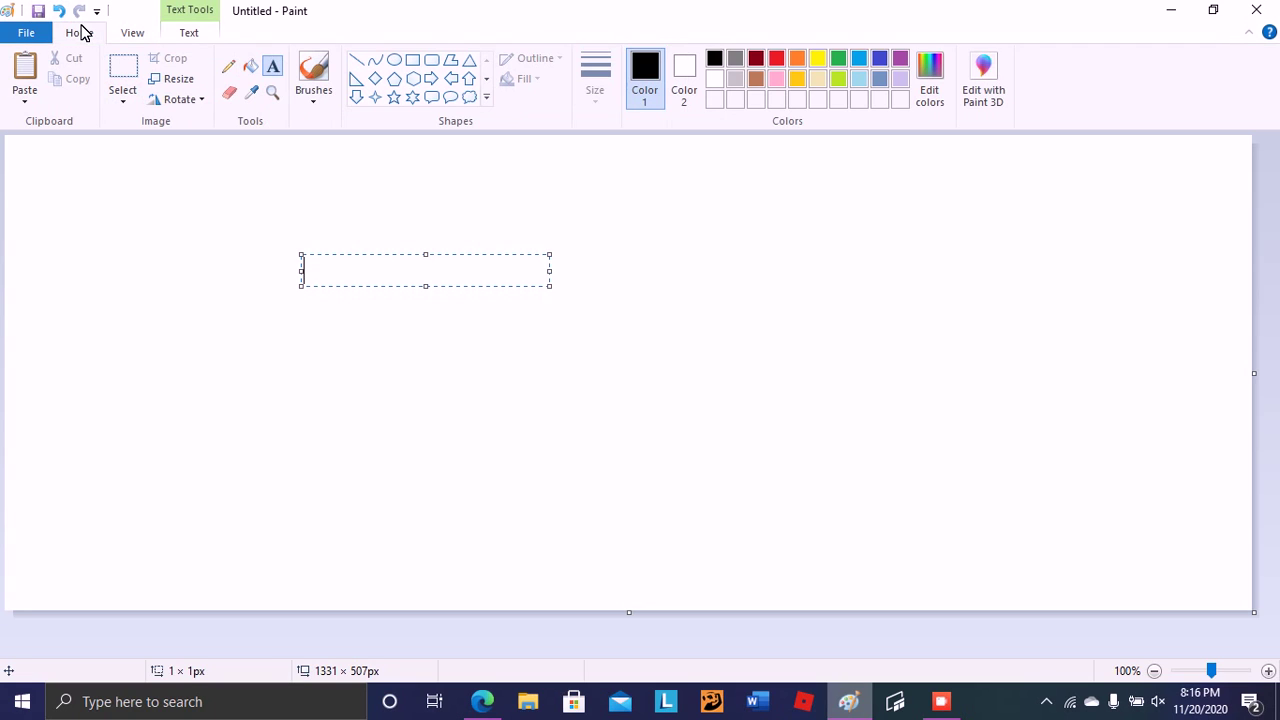
click(226, 65)
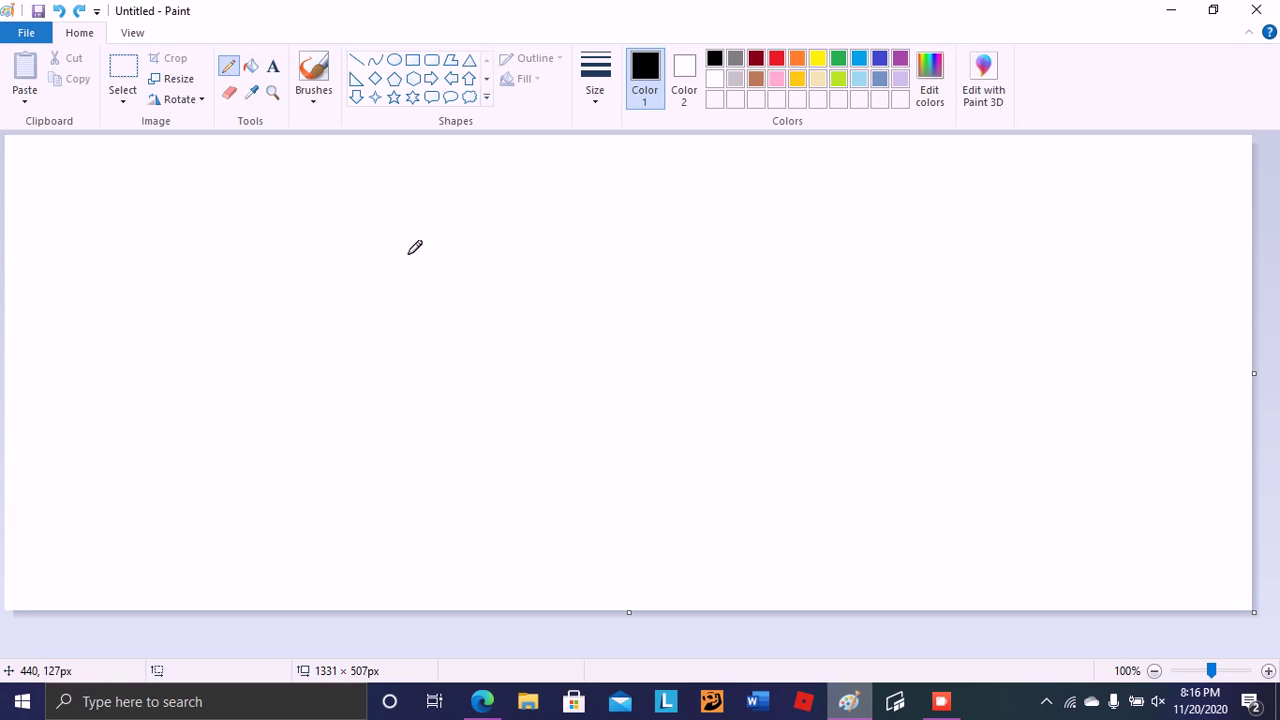
drag(415, 250, 435, 420)
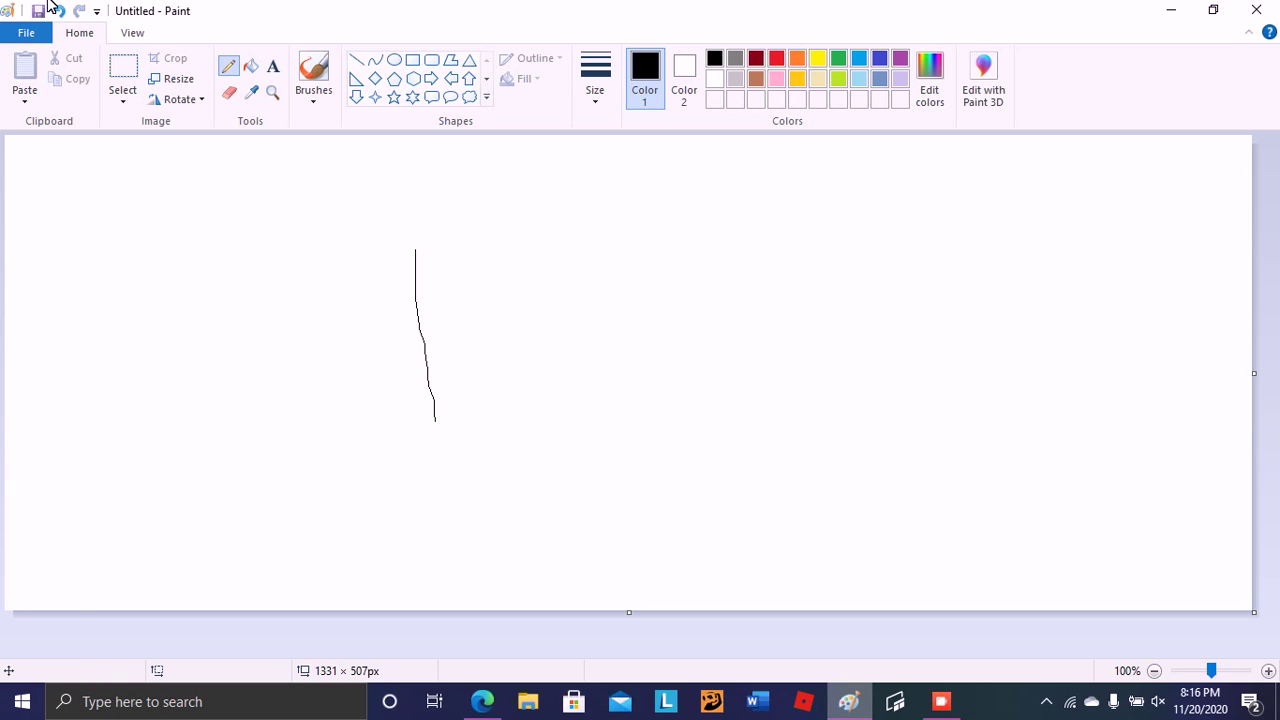
click(57, 10)
drag(418, 230, 428, 380)
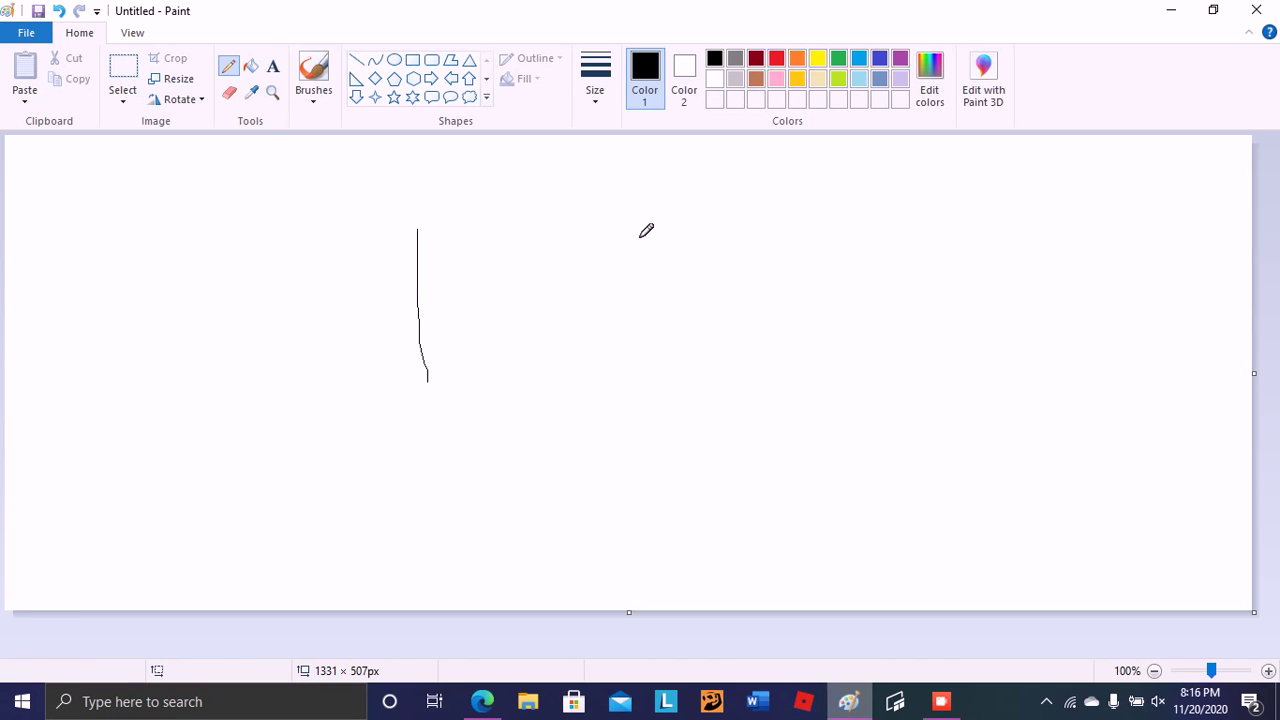
drag(648, 228, 660, 372)
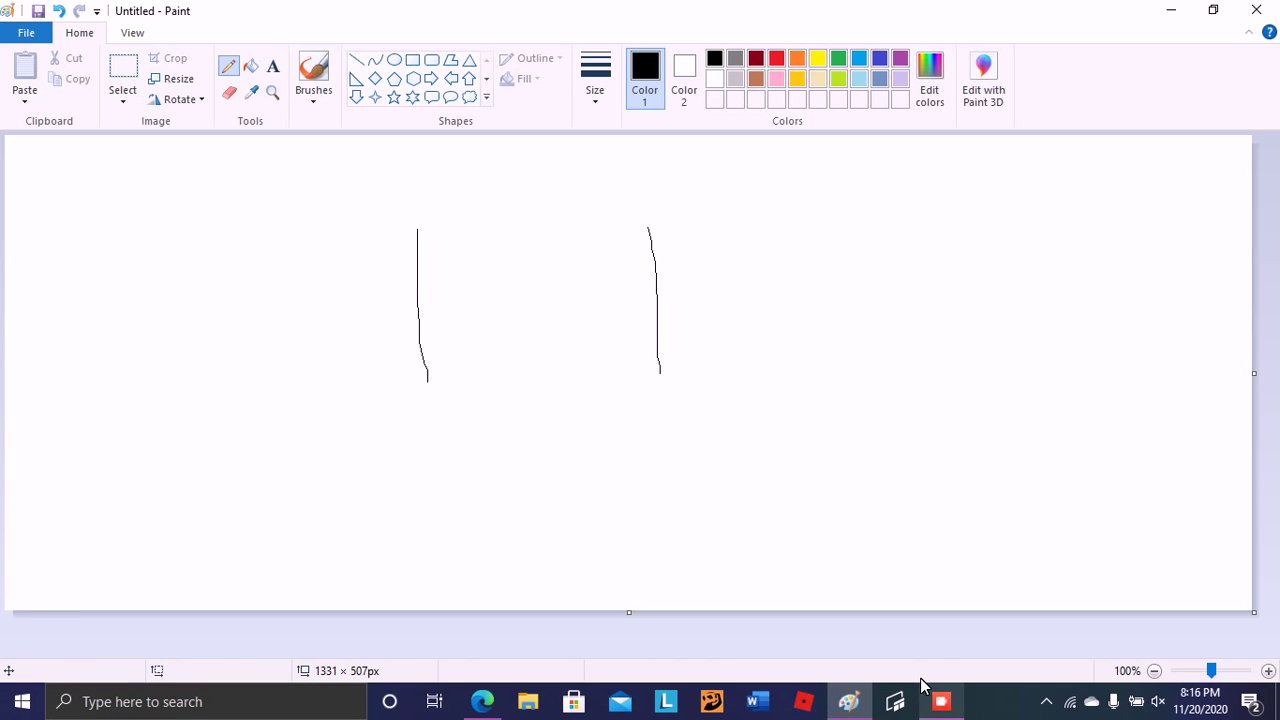
click(941, 701)
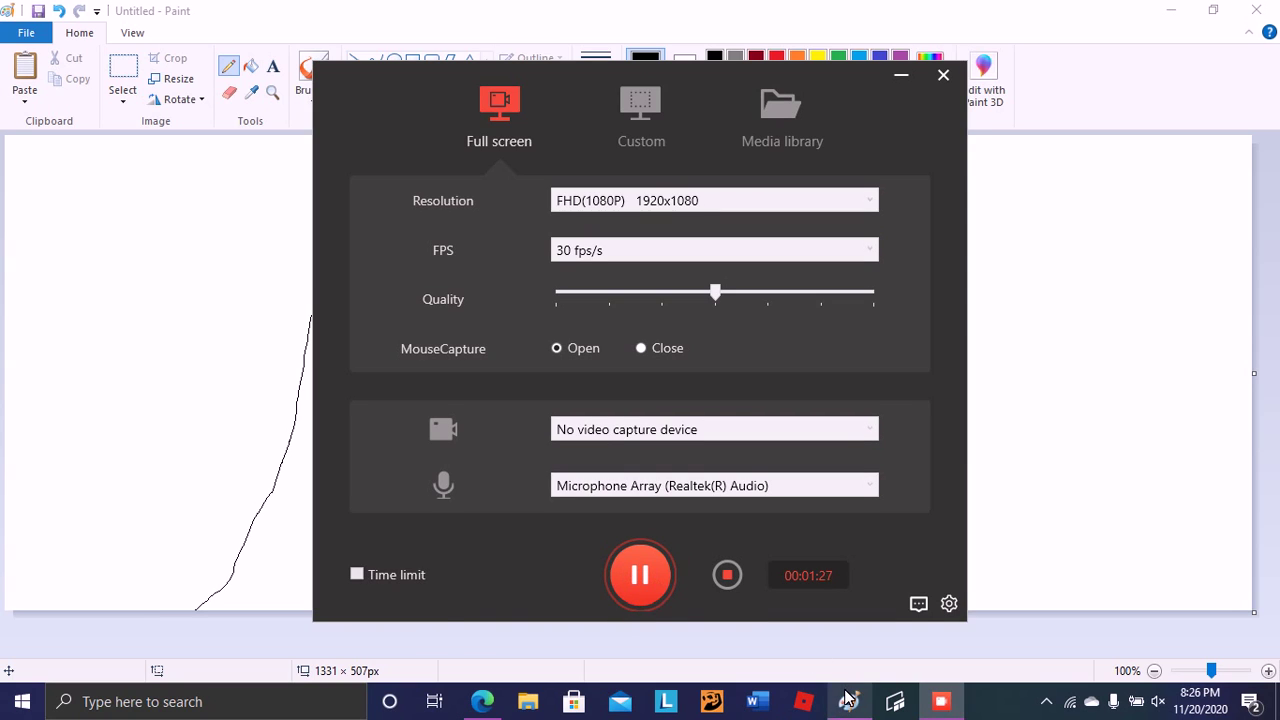
click(848, 700)
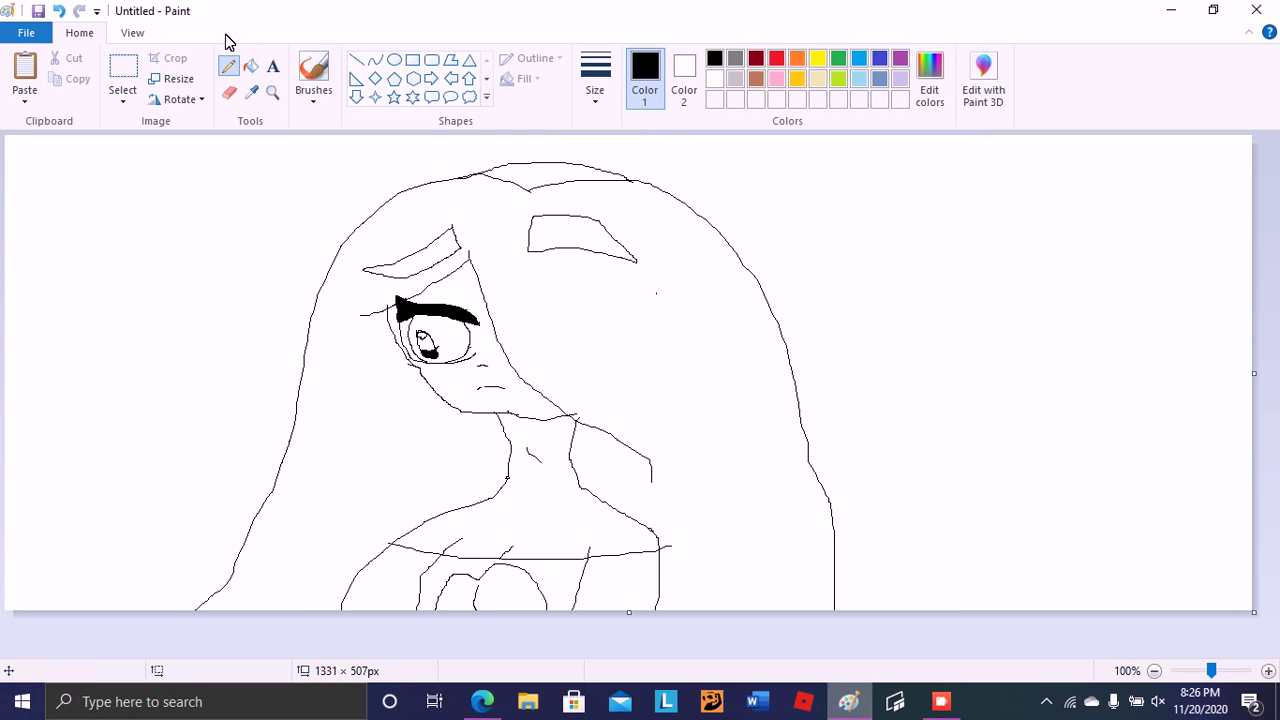
Define a custom tan fill colour with RGB 236, 222, 159, test it on the face and undo the fill
click(250, 66)
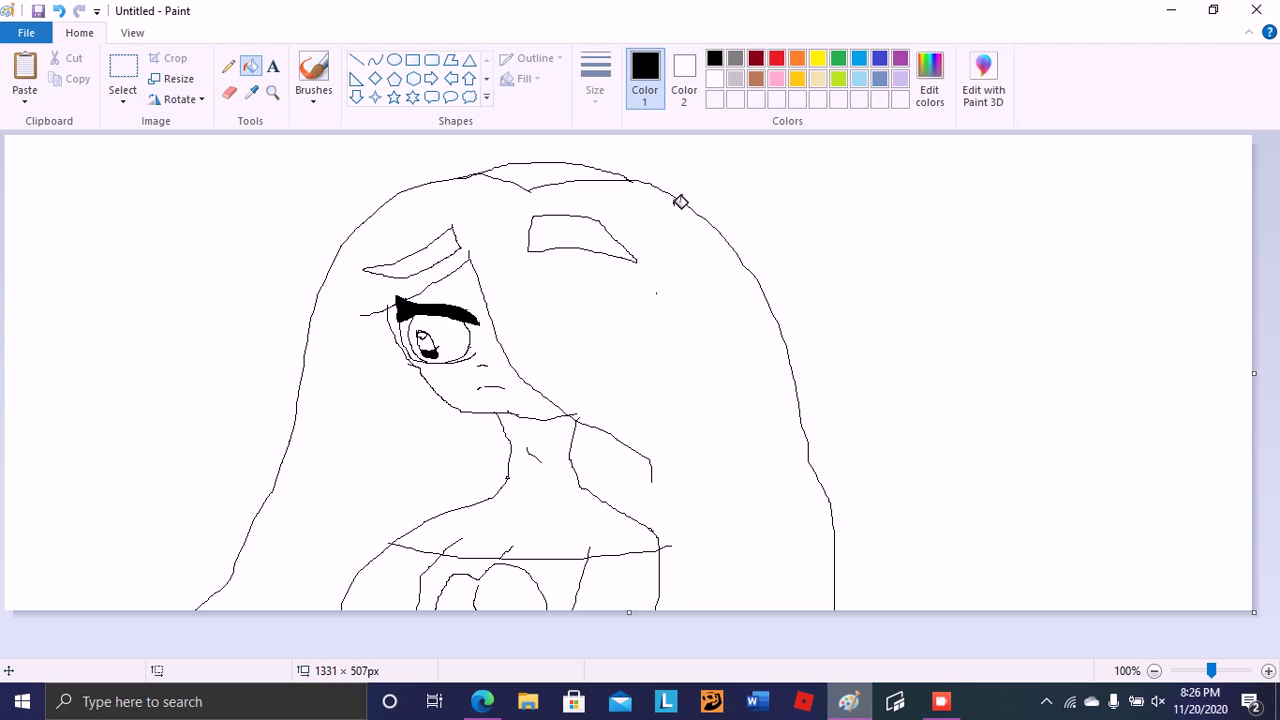
click(817, 79)
click(929, 80)
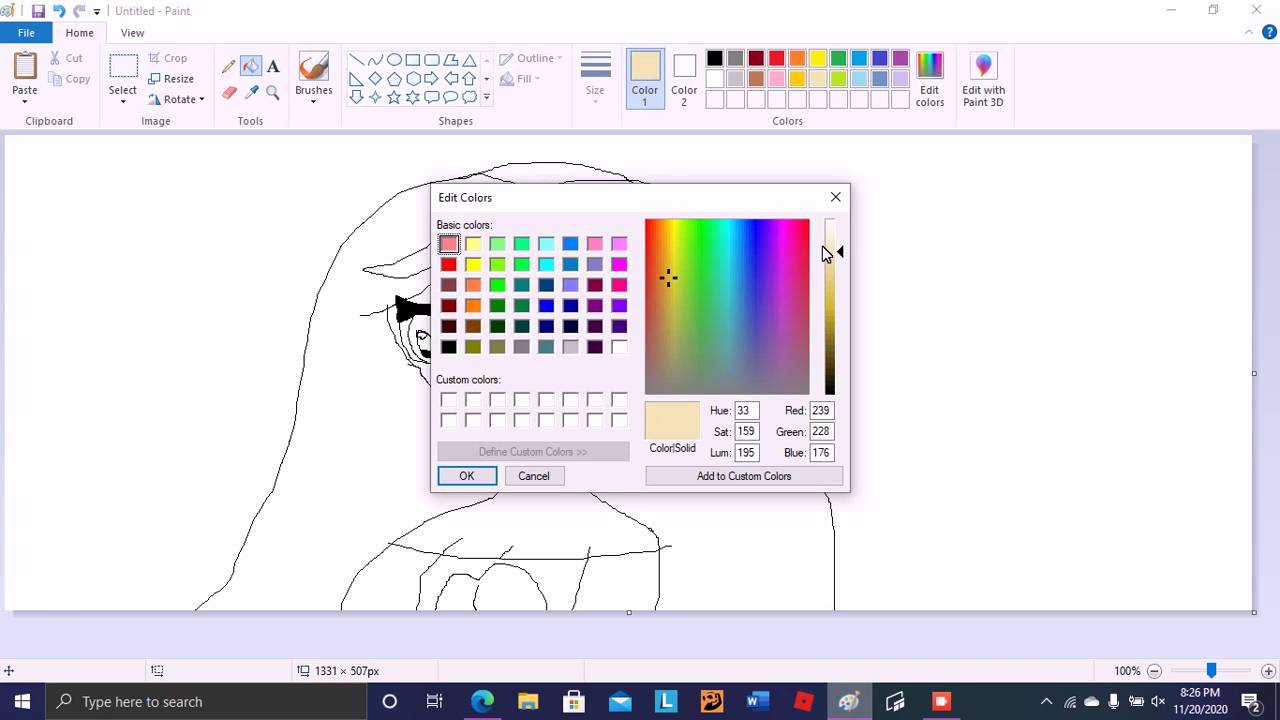
click(826, 254)
click(831, 262)
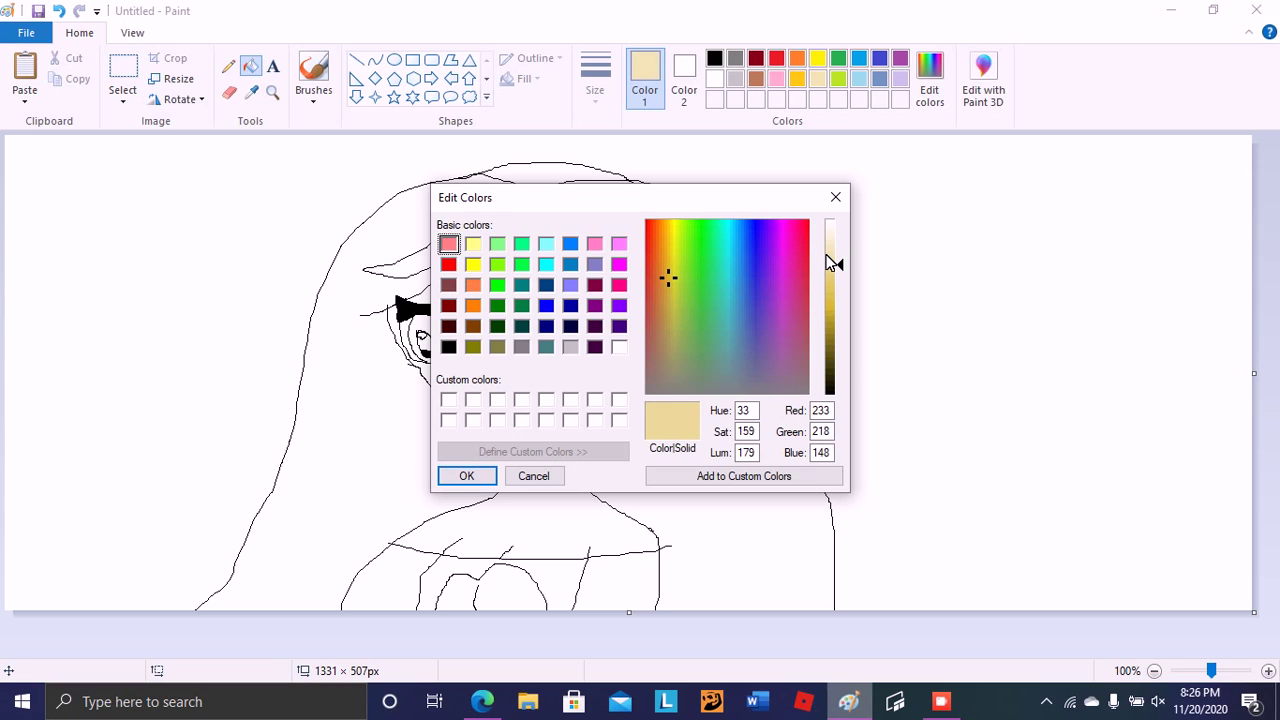
click(822, 250)
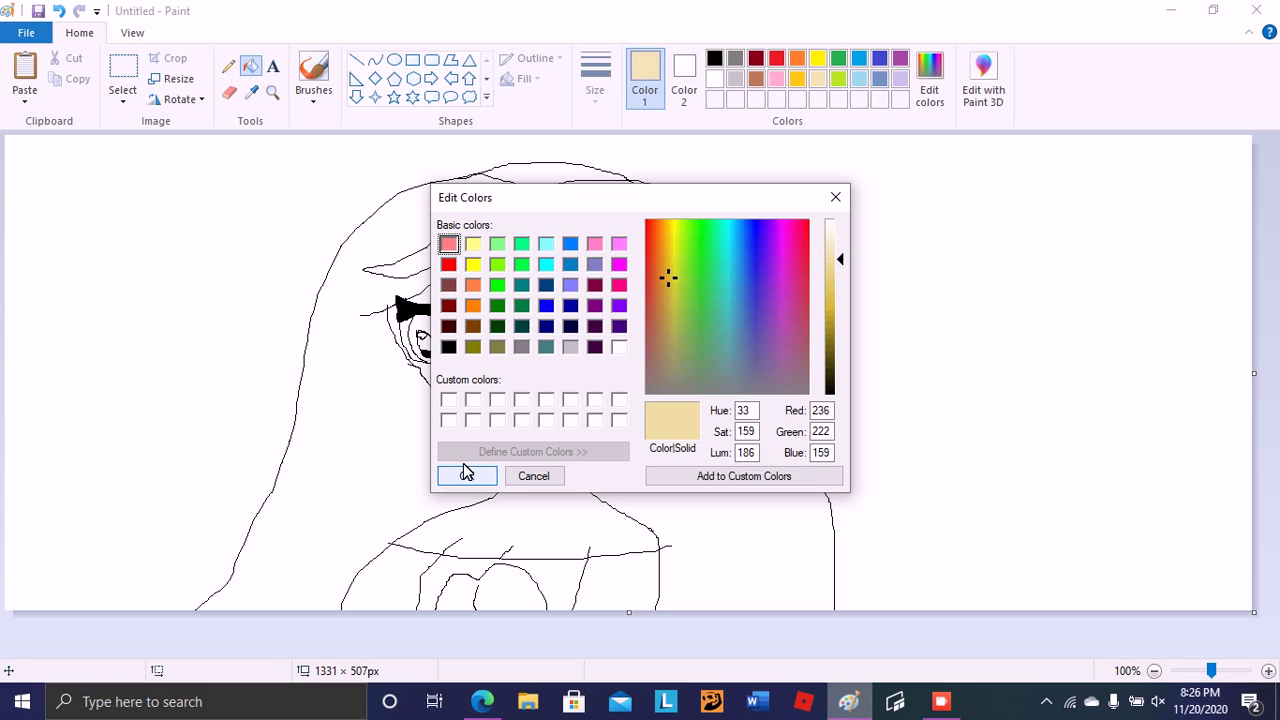
click(466, 474)
click(476, 373)
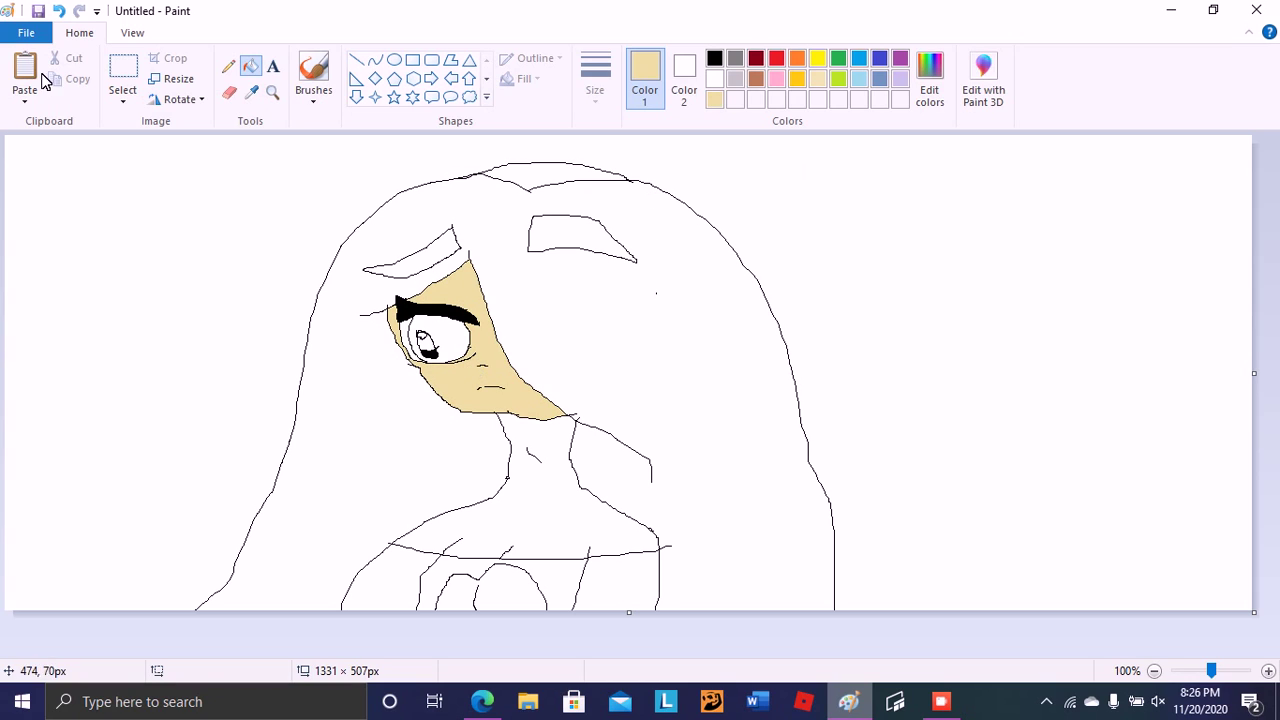
click(59, 11)
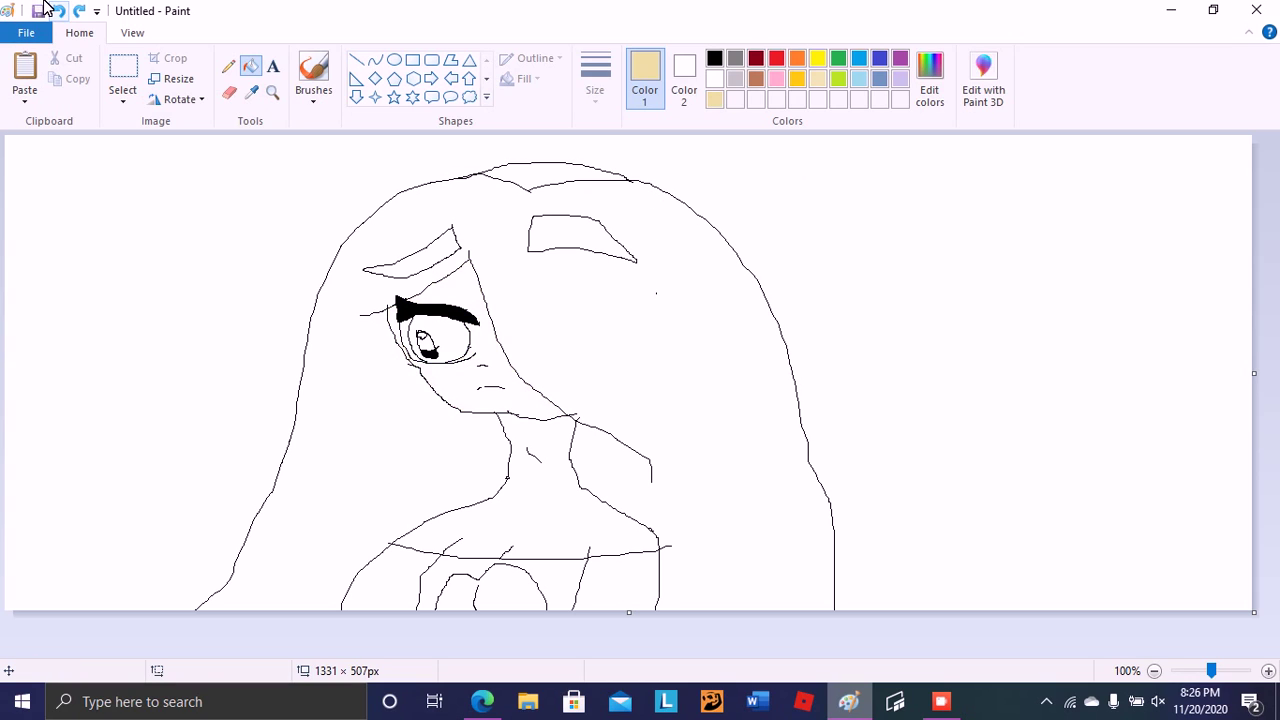
Open the recent picture "banner", saving the current drawing as the PNG "sweet girl" in the drawings folder
click(22, 34)
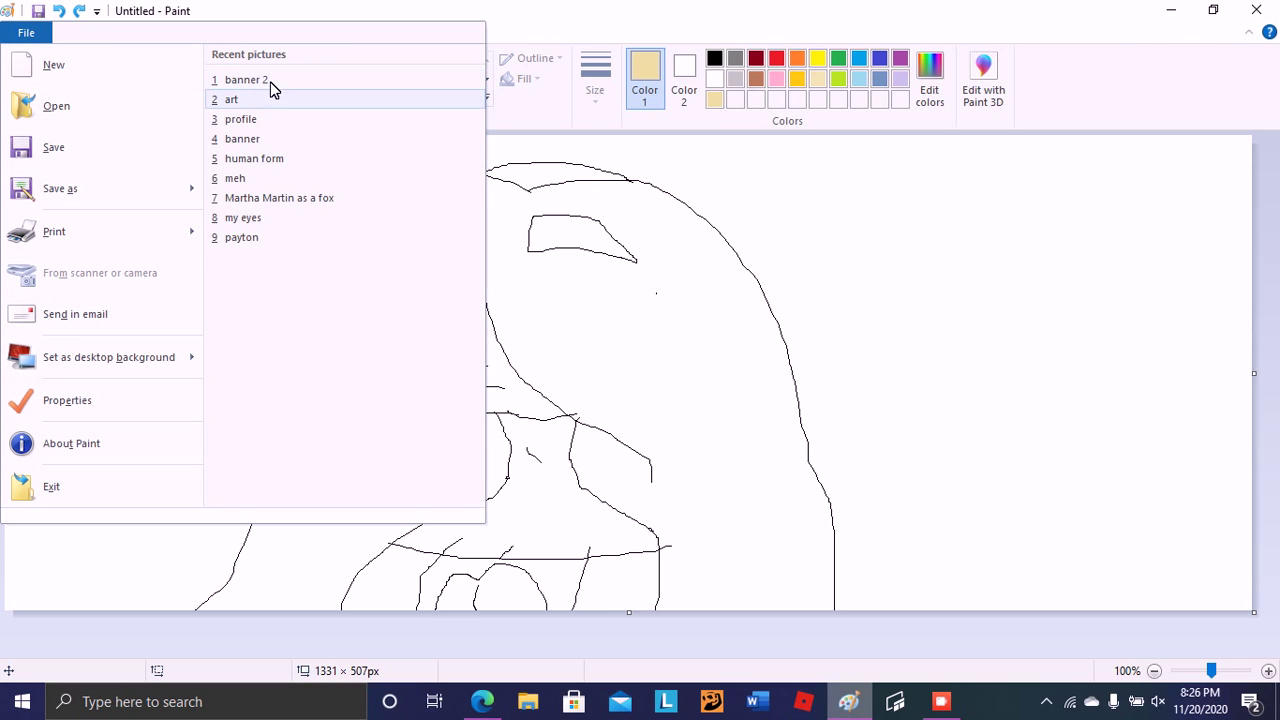
click(284, 140)
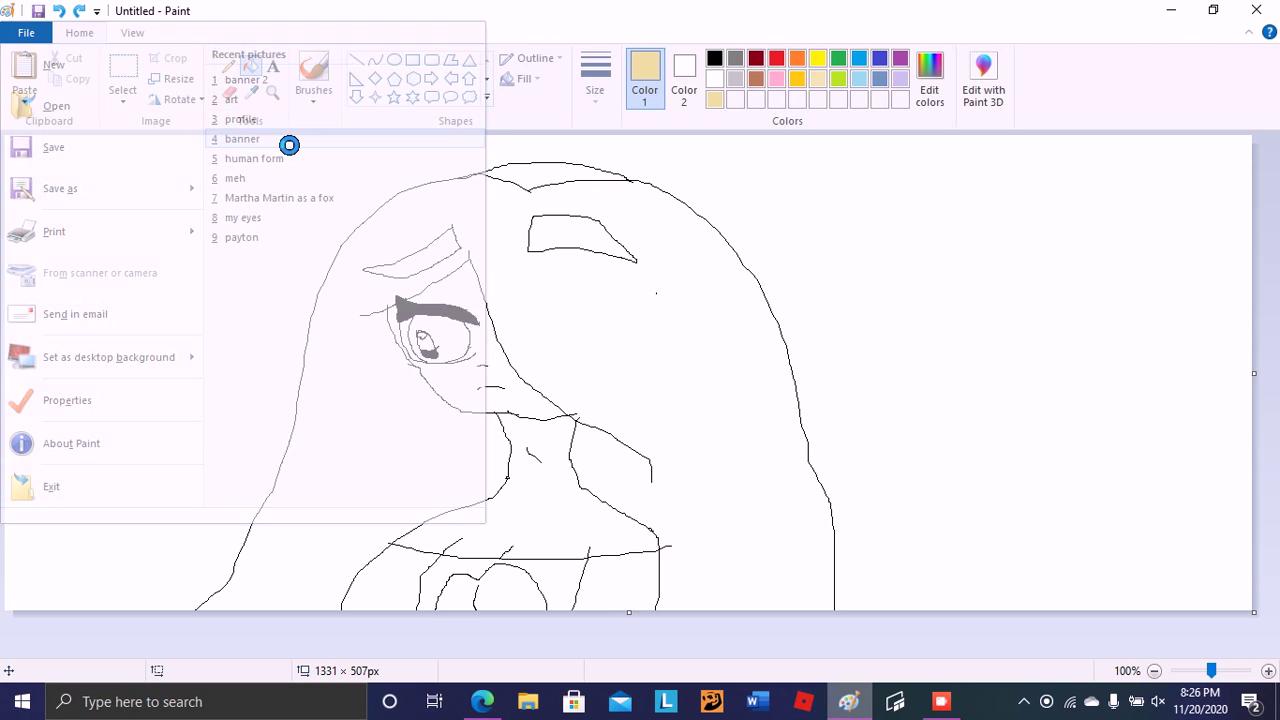
click(584, 350)
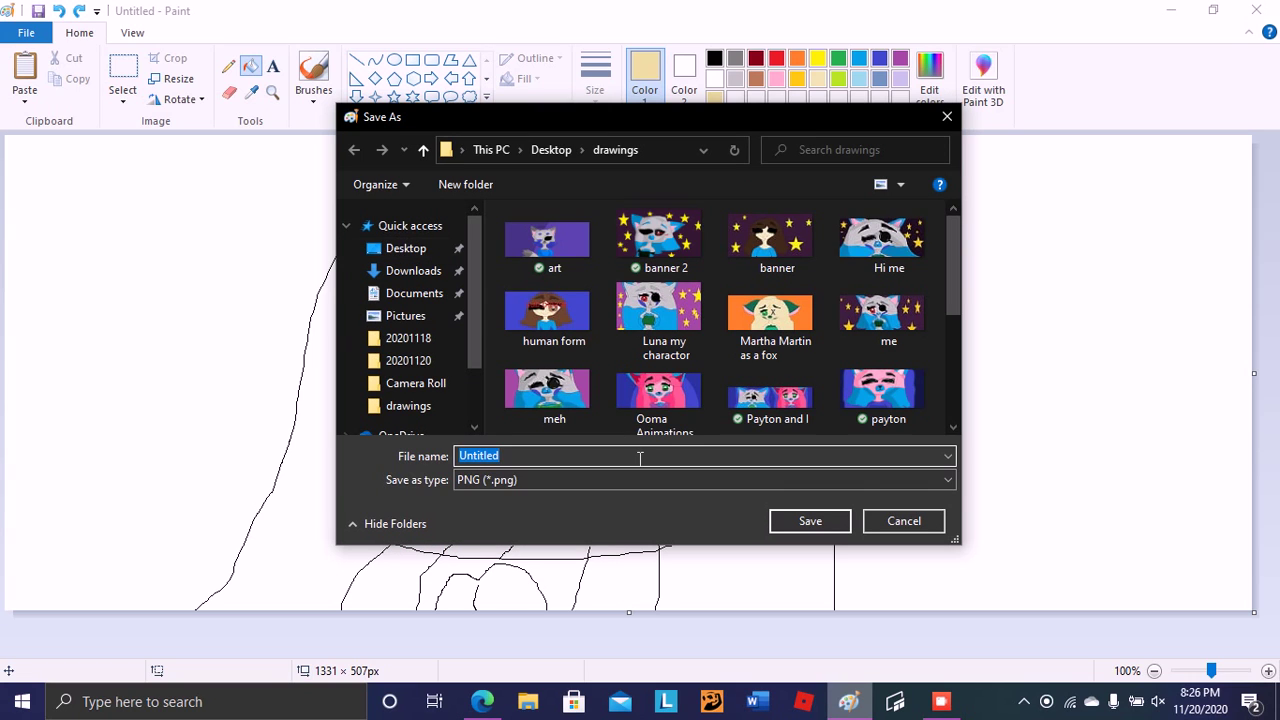
key(BackSpace)
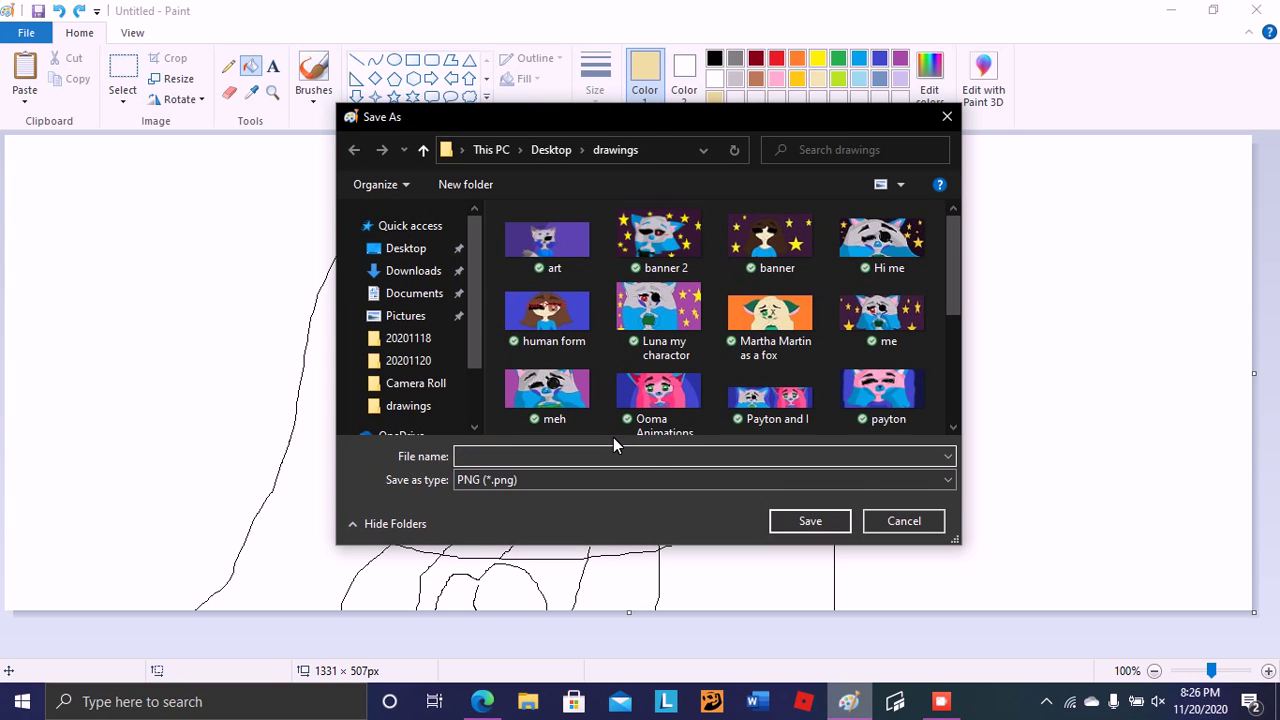
text(sweet girl)
key(Return)
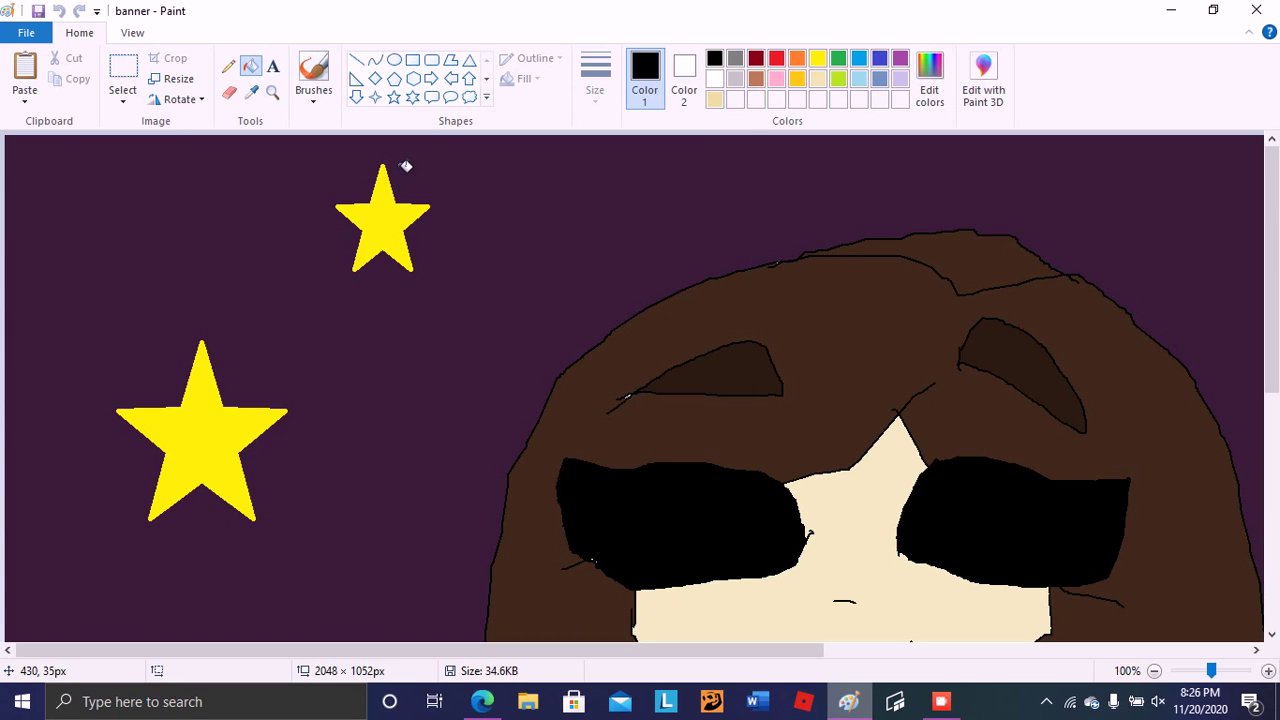
Sample the skin colour from the banner's face and reopen the "sweet girl" drawing
click(251, 92)
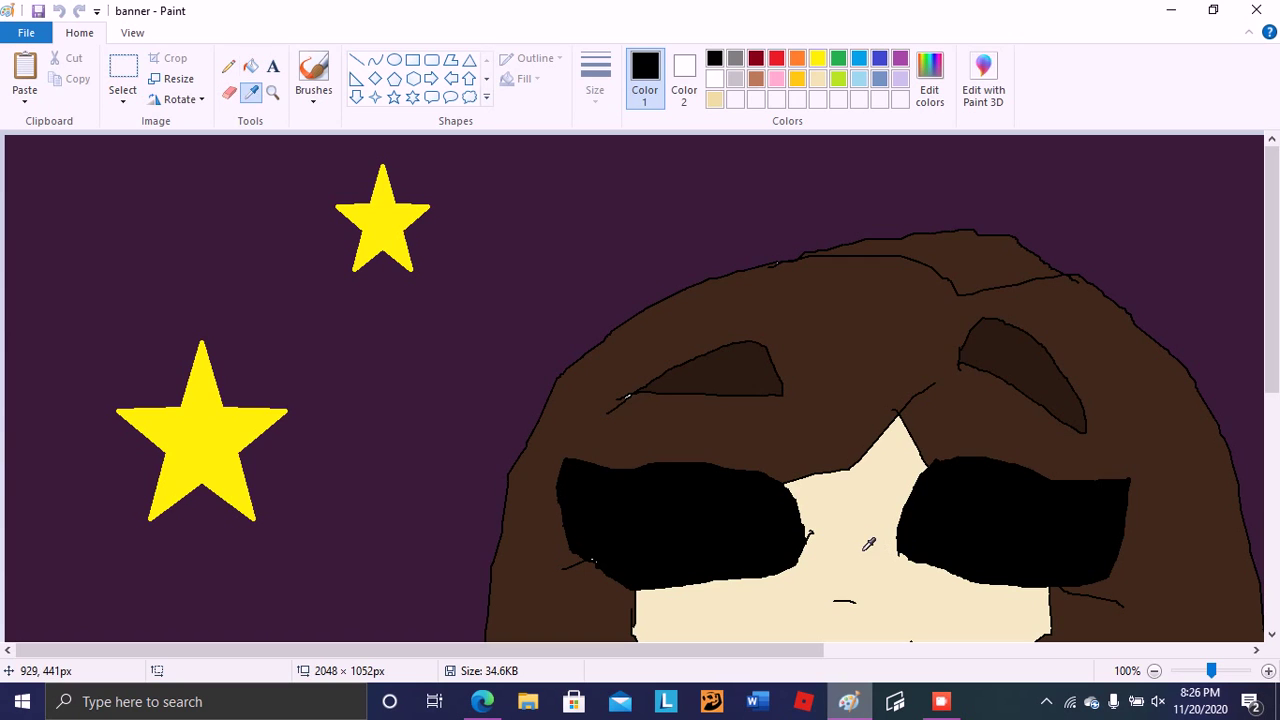
click(864, 550)
click(33, 24)
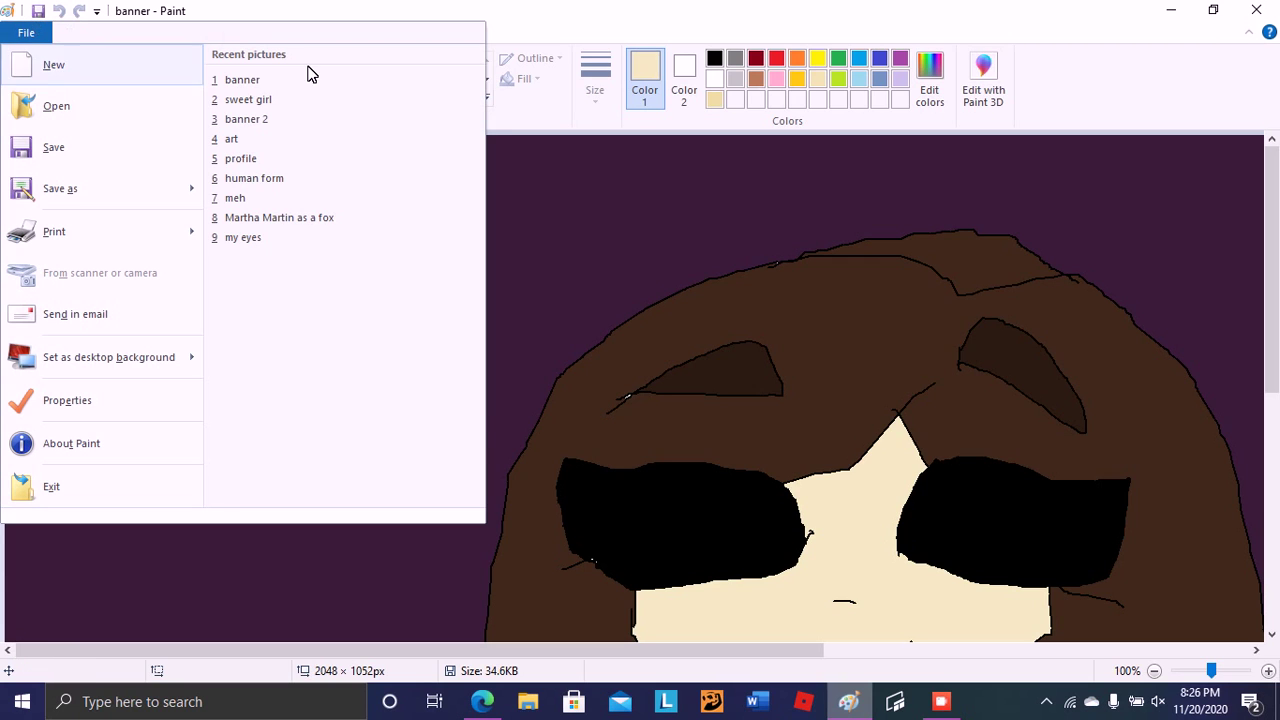
click(283, 98)
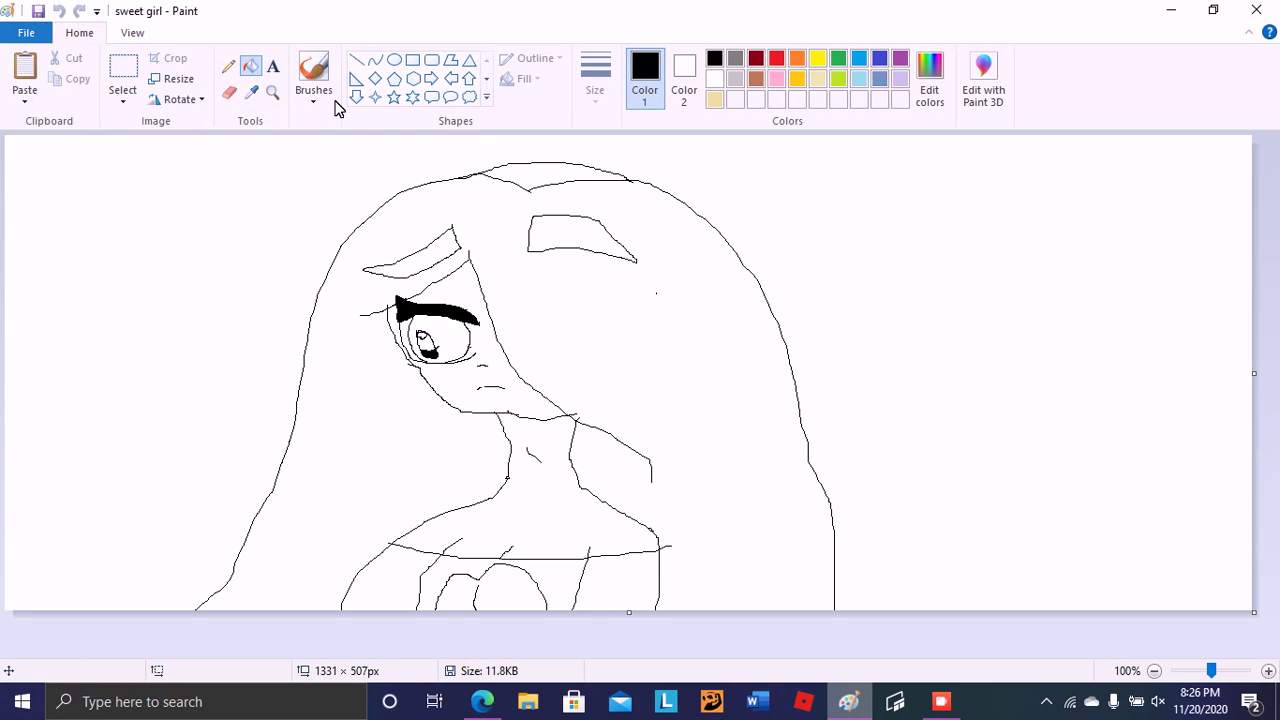
Fill the girl's face and the neck and shoulder area with the custom tan colour
click(714, 99)
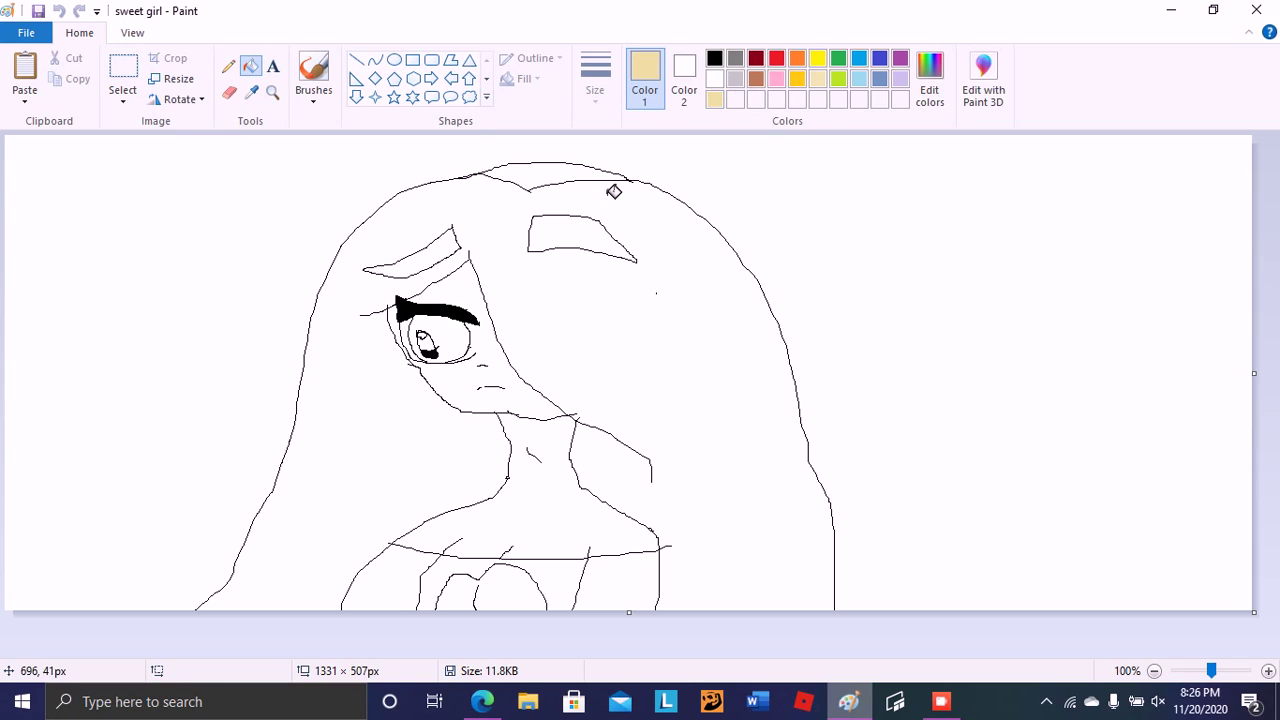
click(481, 334)
click(546, 447)
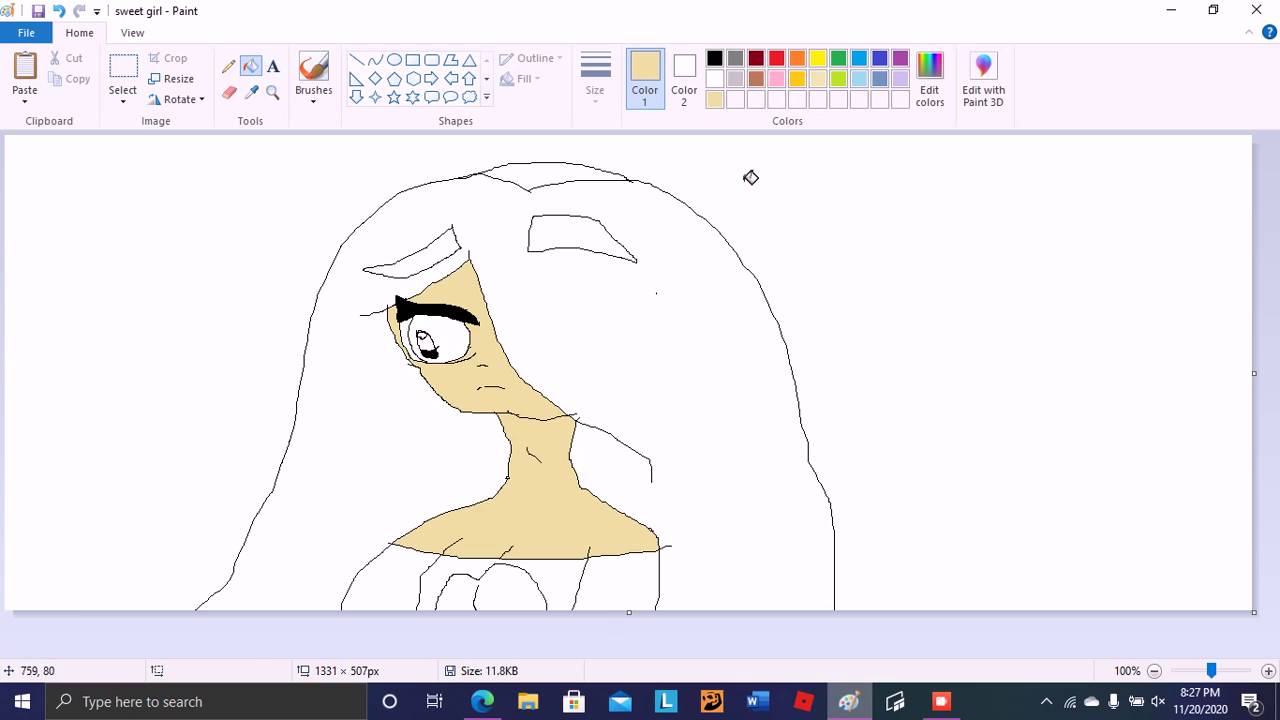
Define a custom golden yellow with RGB 254, 223, 48 and fill the girl's long hair and the crown section with it
click(754, 77)
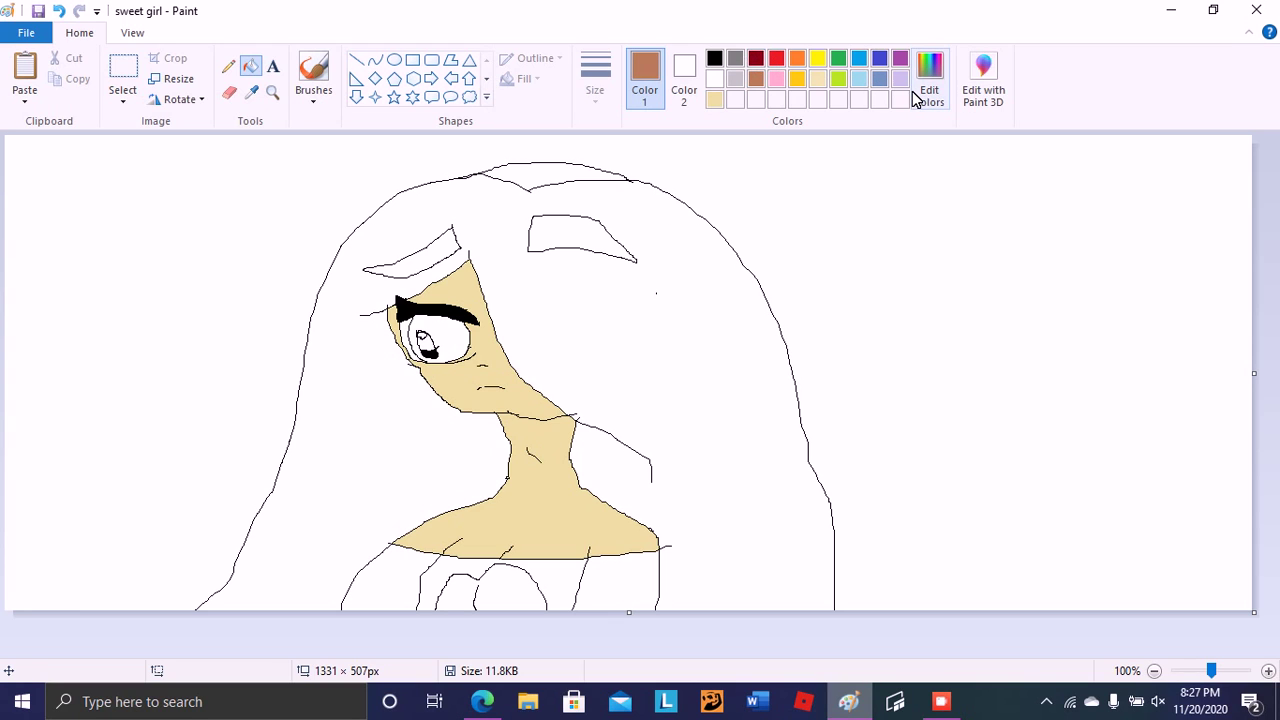
click(815, 55)
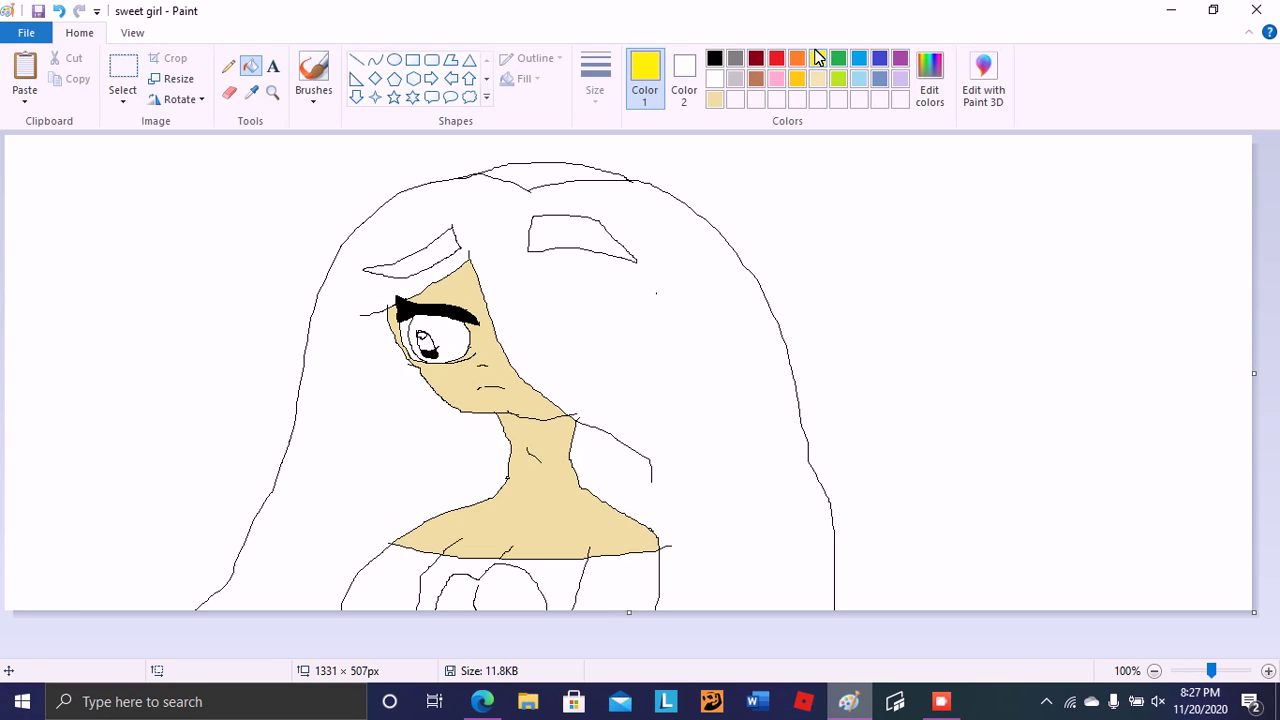
click(929, 90)
click(823, 329)
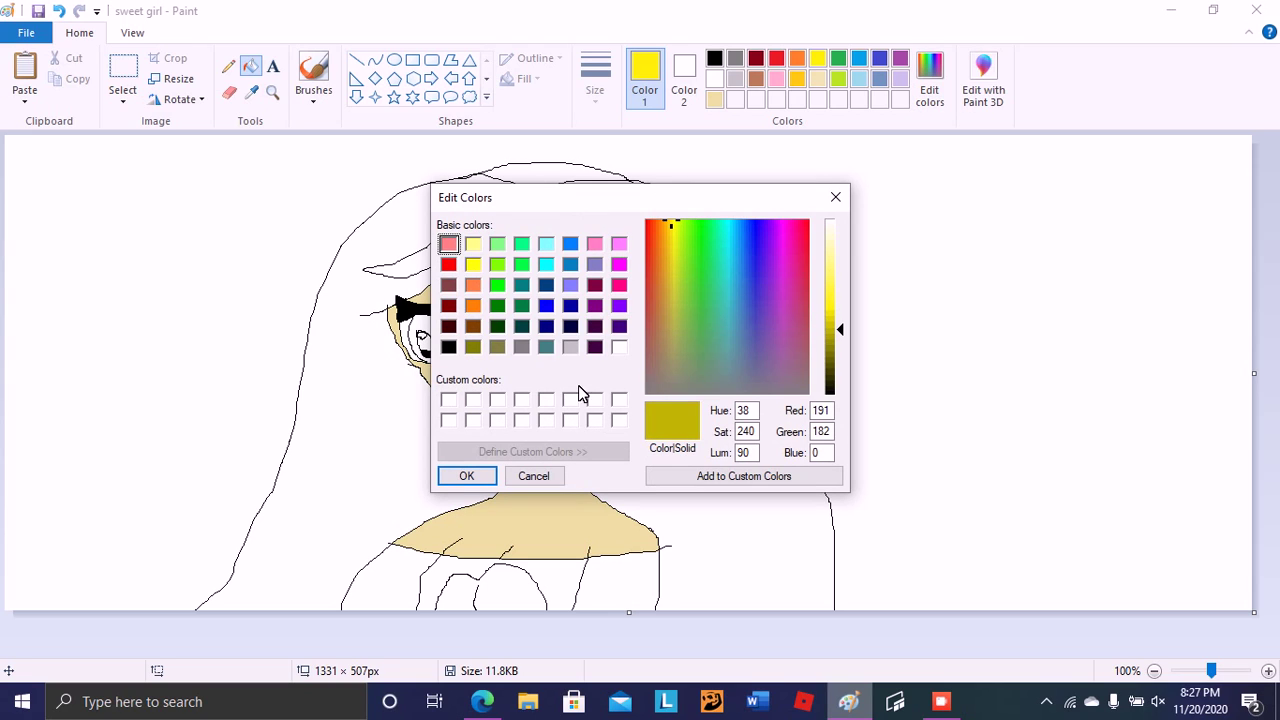
drag(819, 306, 797, 291)
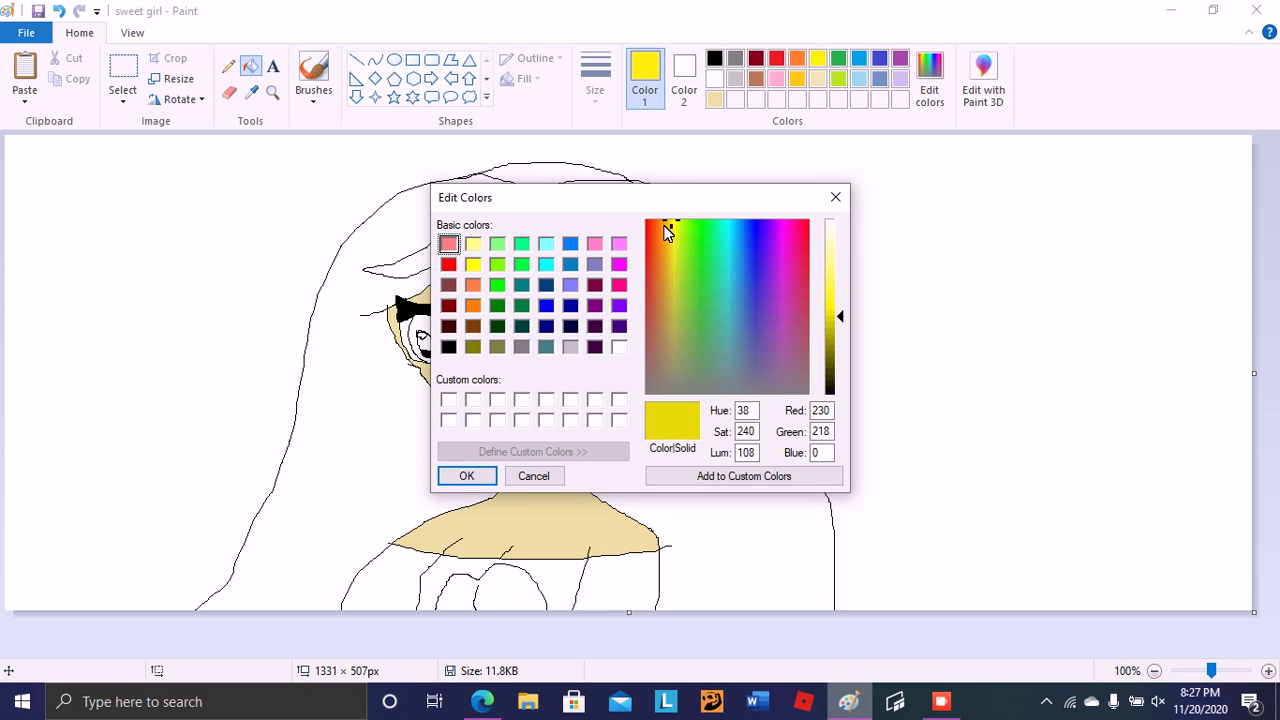
drag(666, 223, 660, 212)
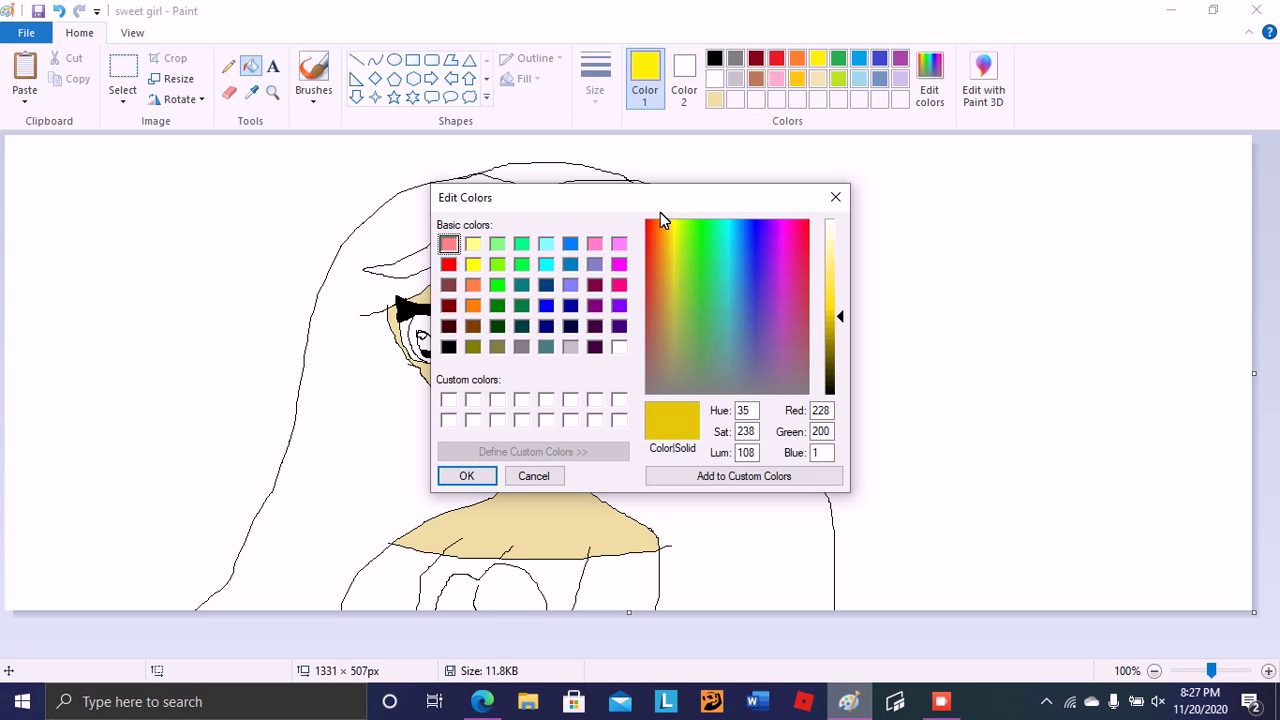
click(826, 289)
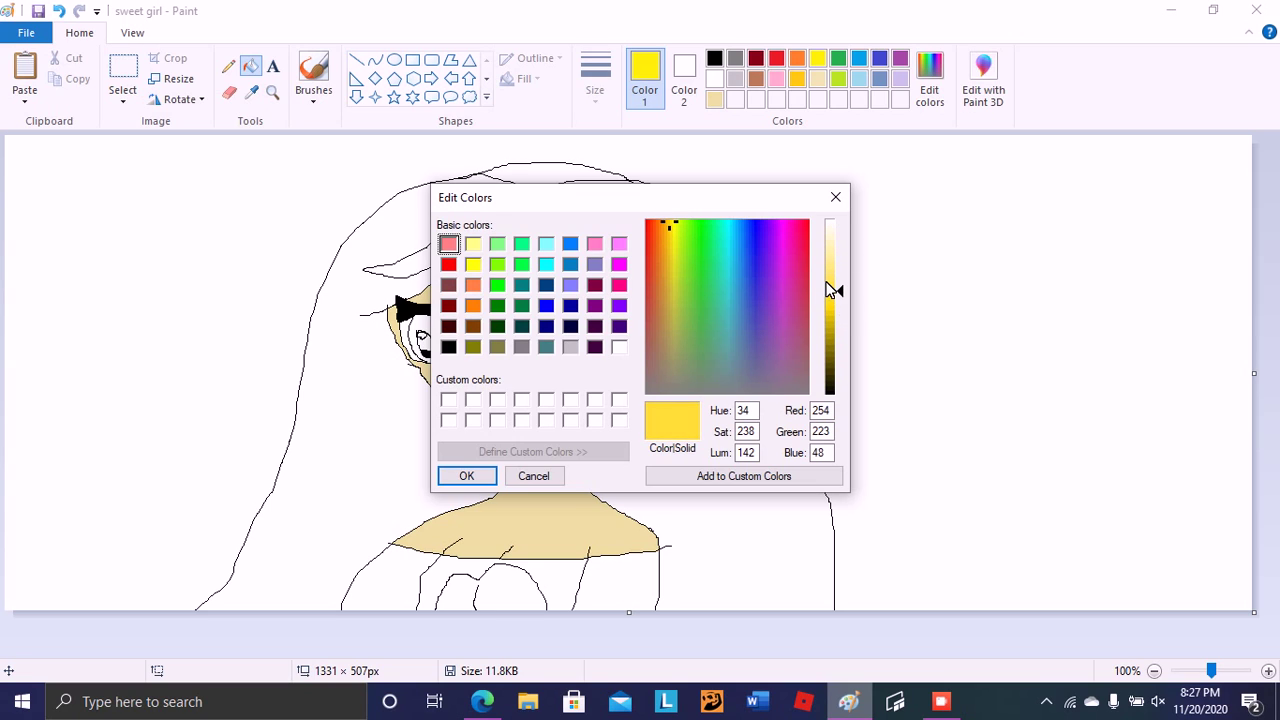
click(466, 476)
click(380, 434)
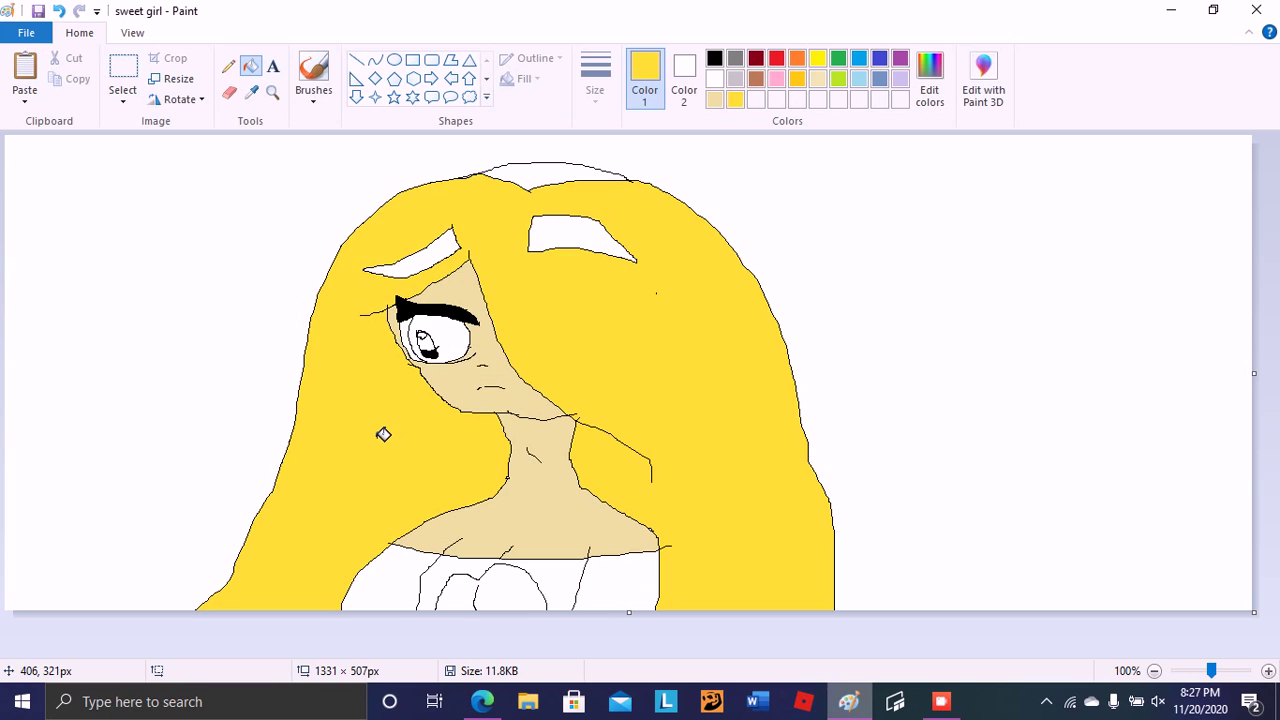
click(545, 170)
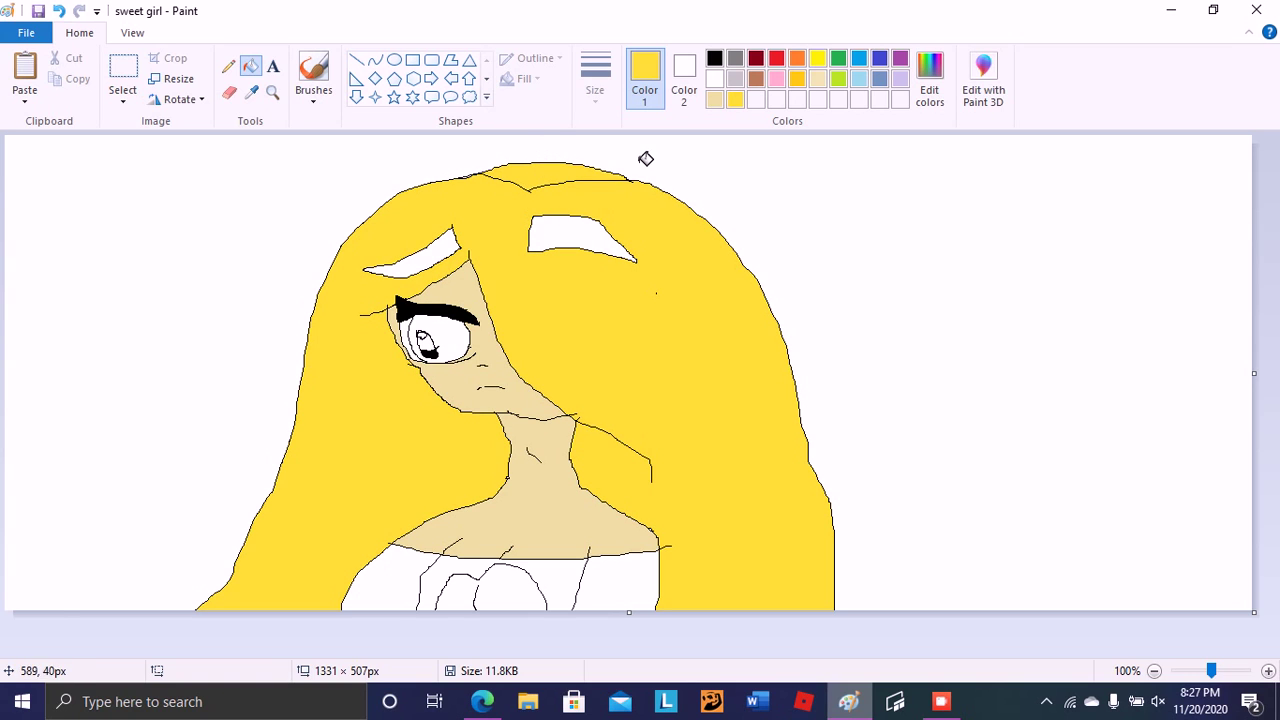
Try a slightly darker shade of the hair yellow as the fill for both eyebrows
click(928, 95)
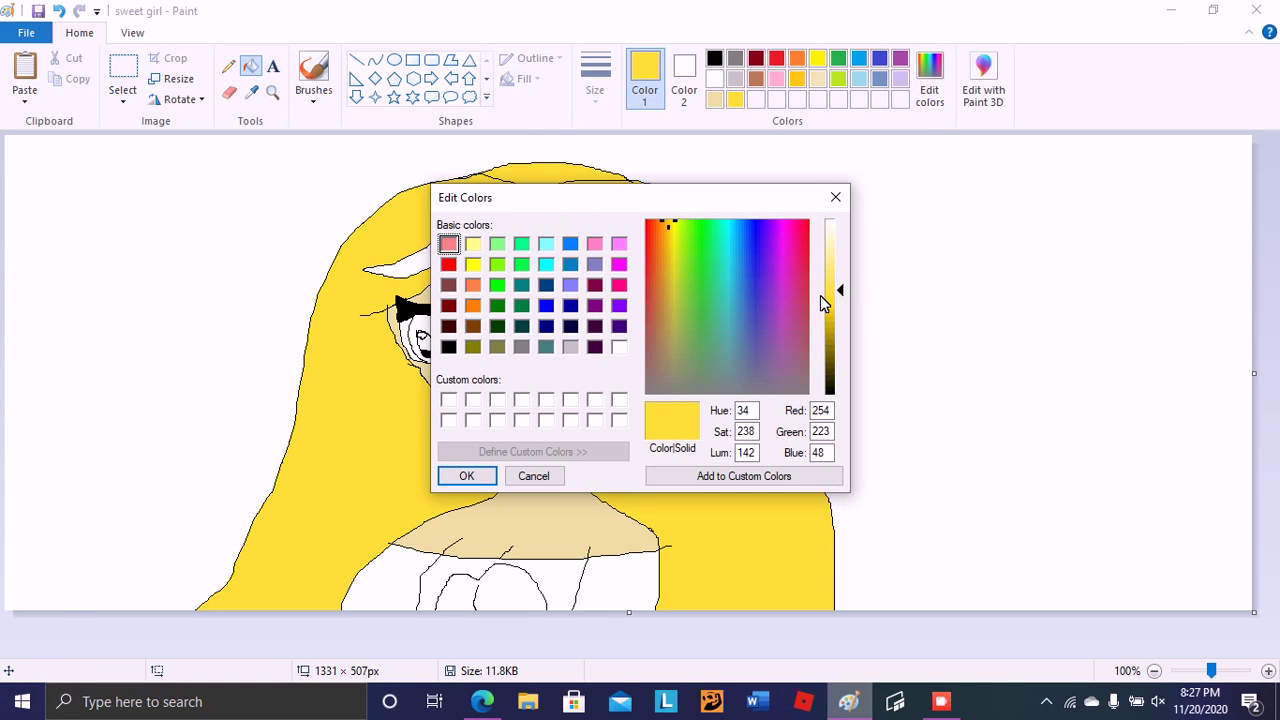
click(828, 304)
click(468, 476)
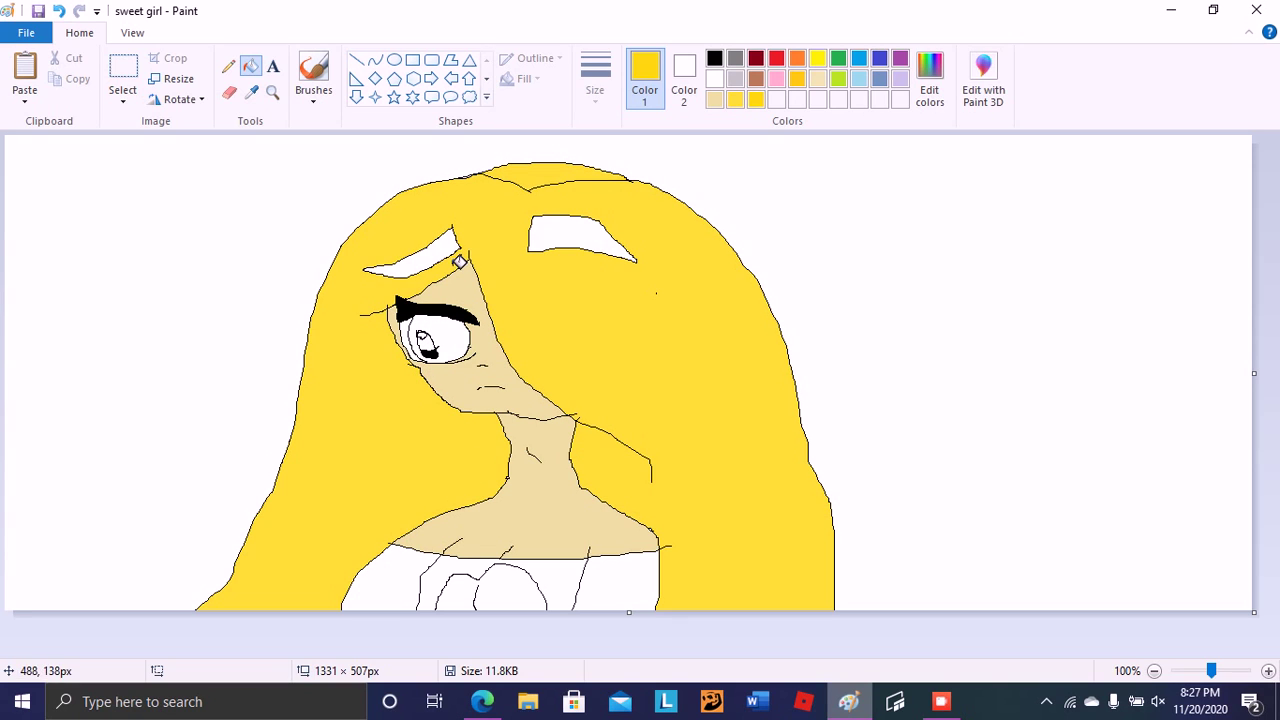
click(442, 250)
click(538, 226)
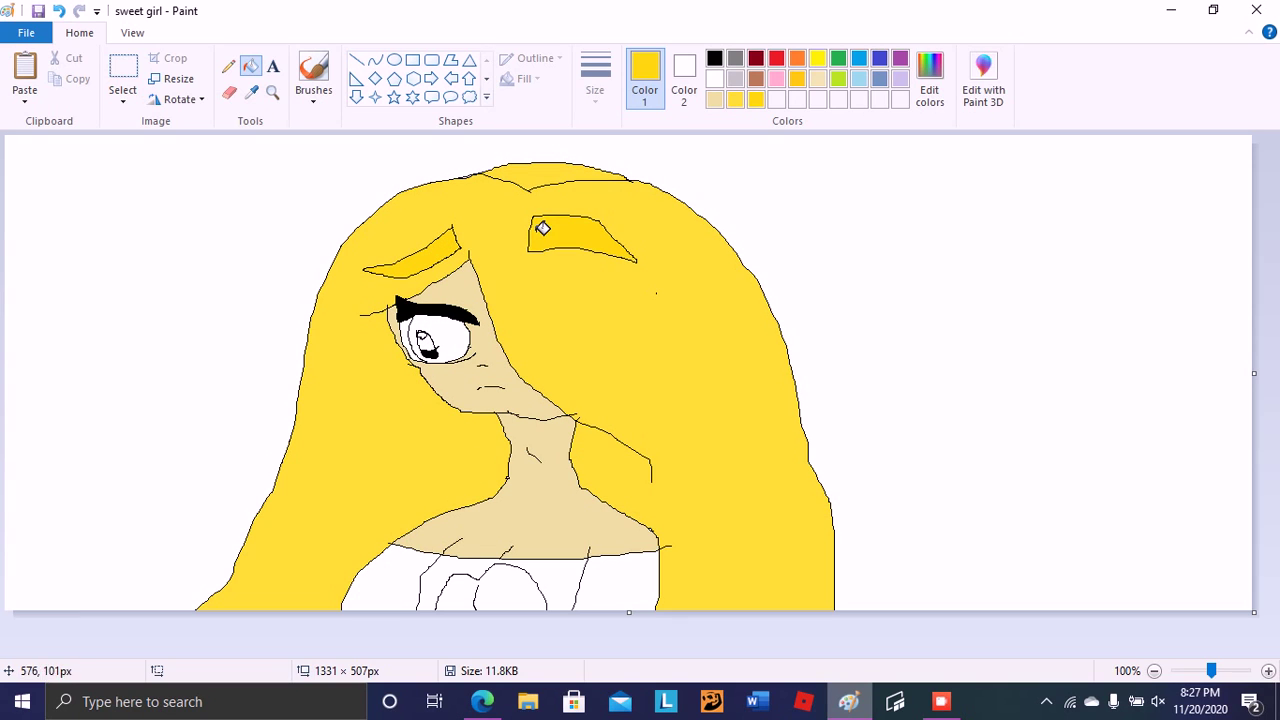
Define a custom dark yellow with RGB 220, 187, 1 and fill both eyebrows with it
click(940, 92)
click(824, 318)
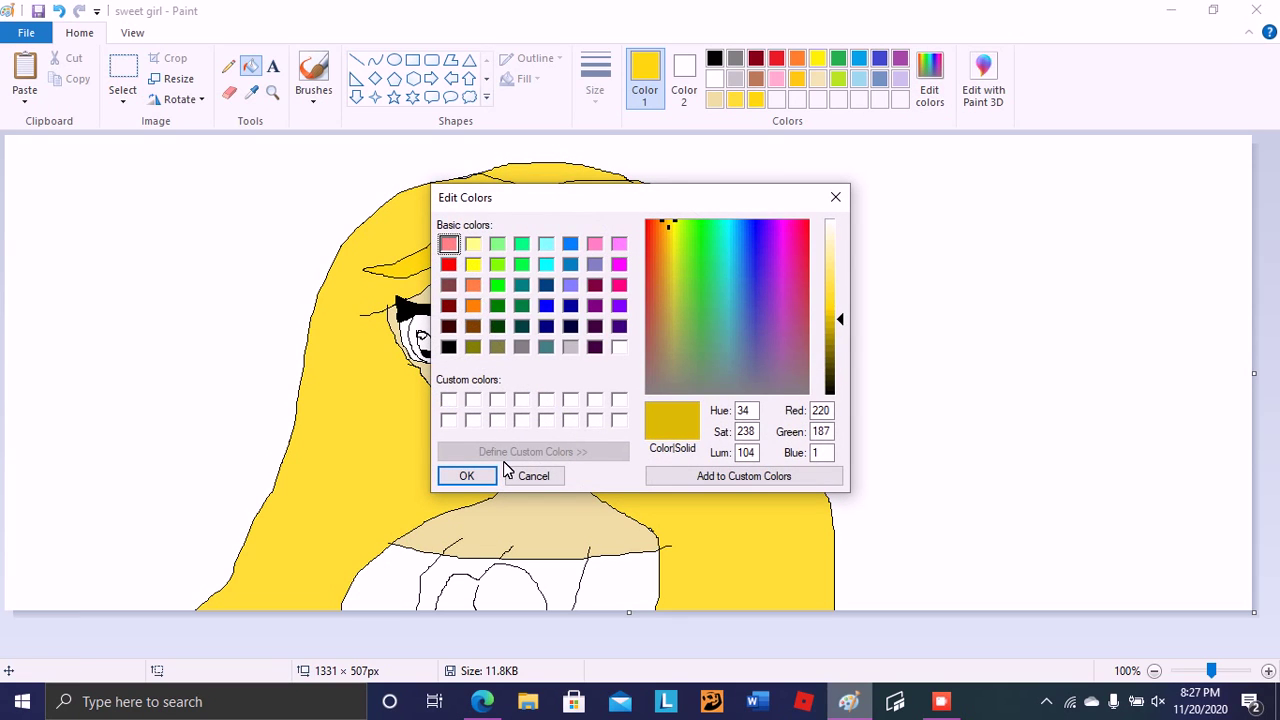
click(466, 475)
click(436, 245)
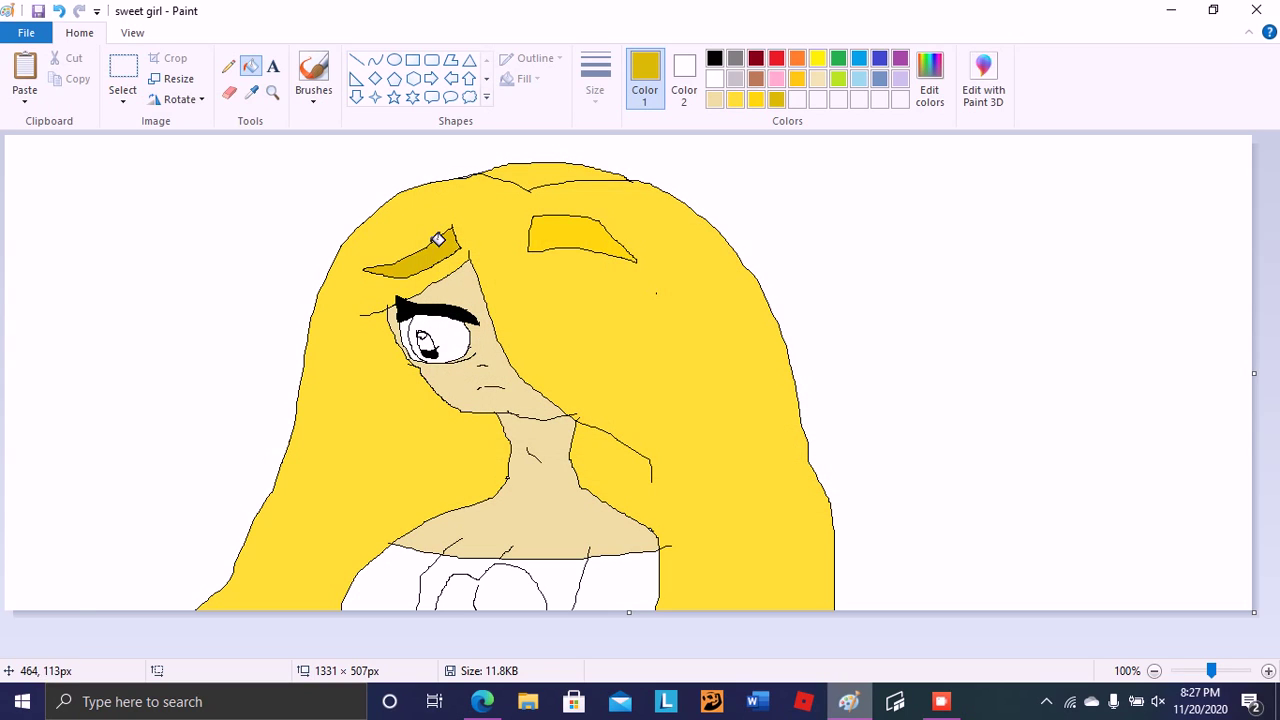
click(573, 232)
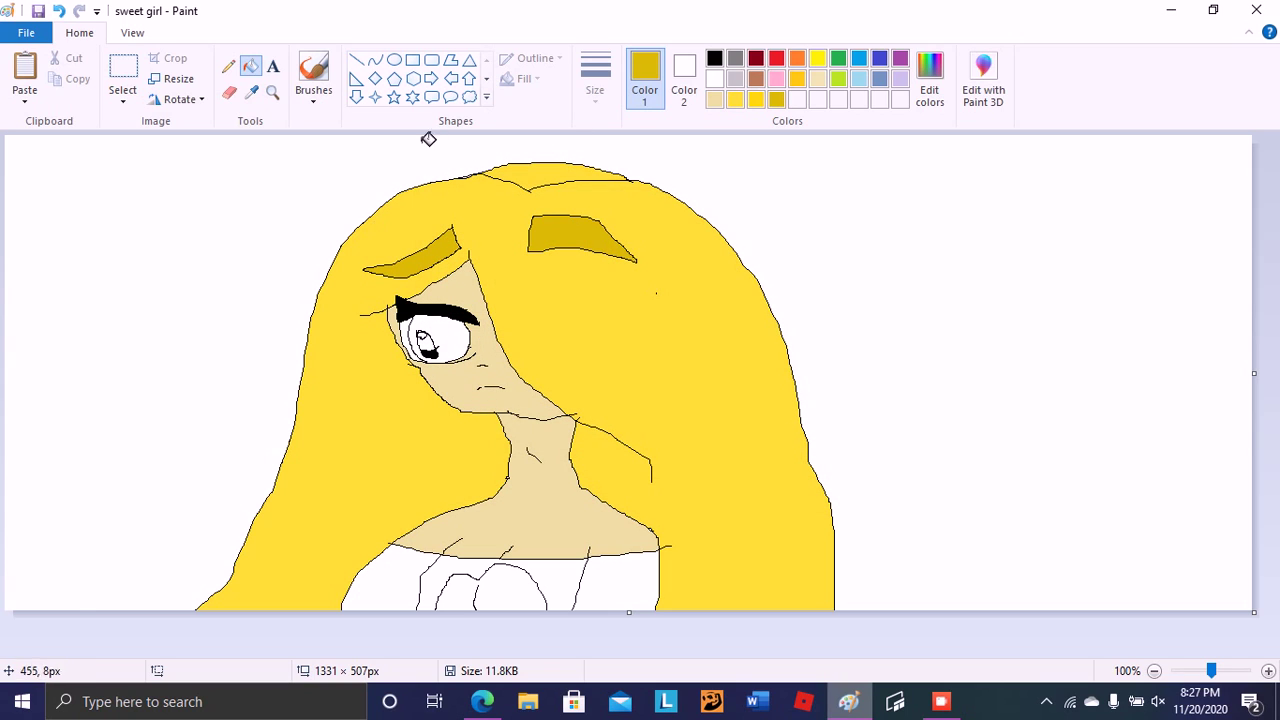
Draw a blue pencil line across the iris from the pupil's right side to the iris's right edge, undoing the first attempt and stray mark
click(271, 91)
click(528, 310)
click(560, 355)
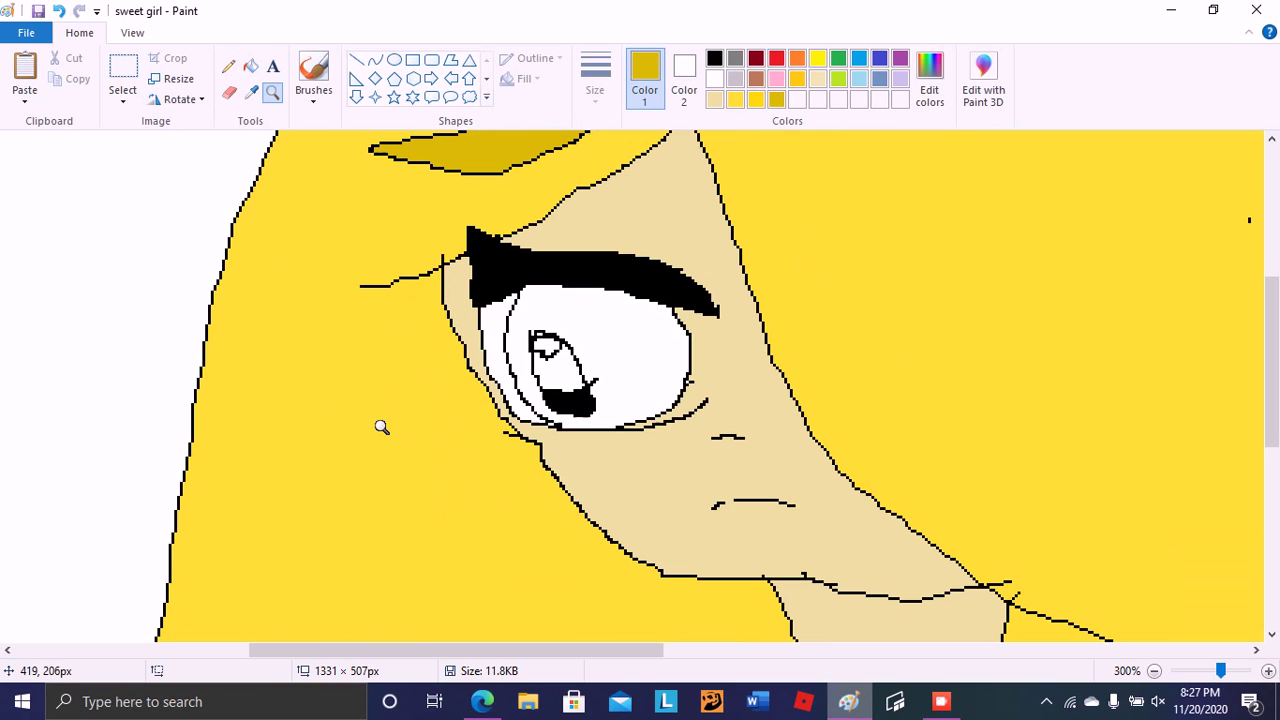
click(527, 337)
click(443, 240)
click(431, 297)
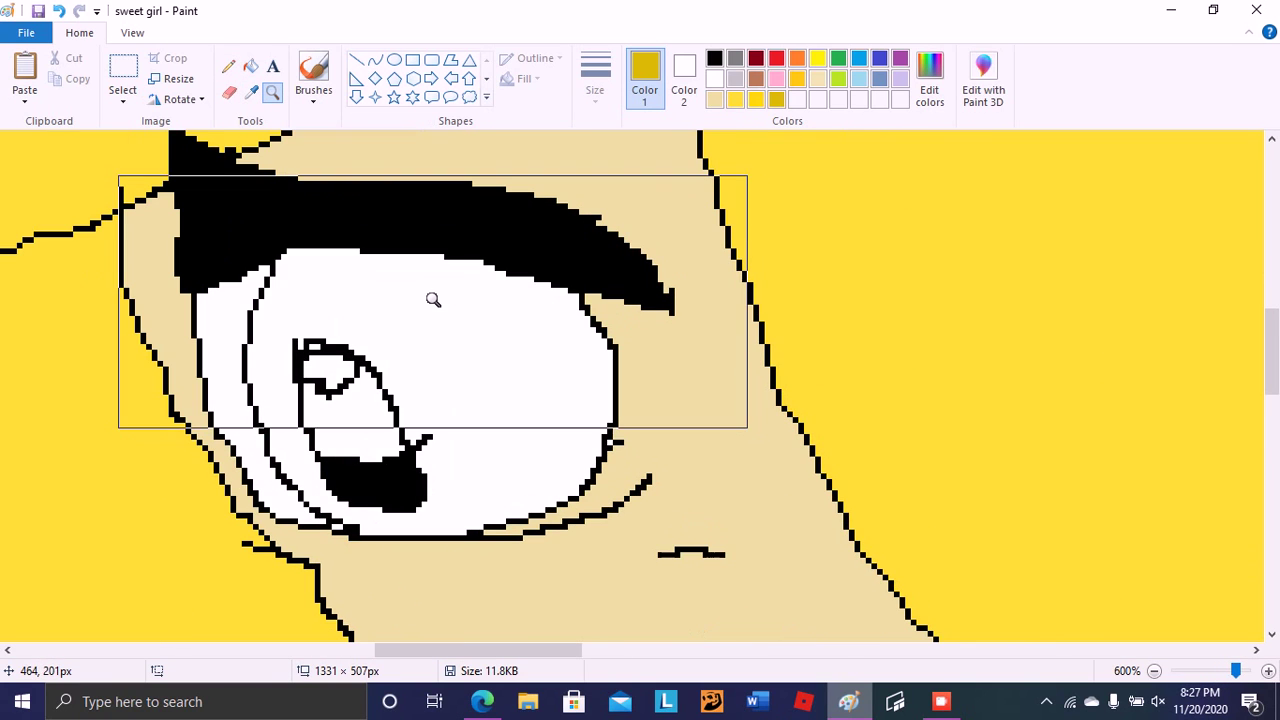
click(858, 58)
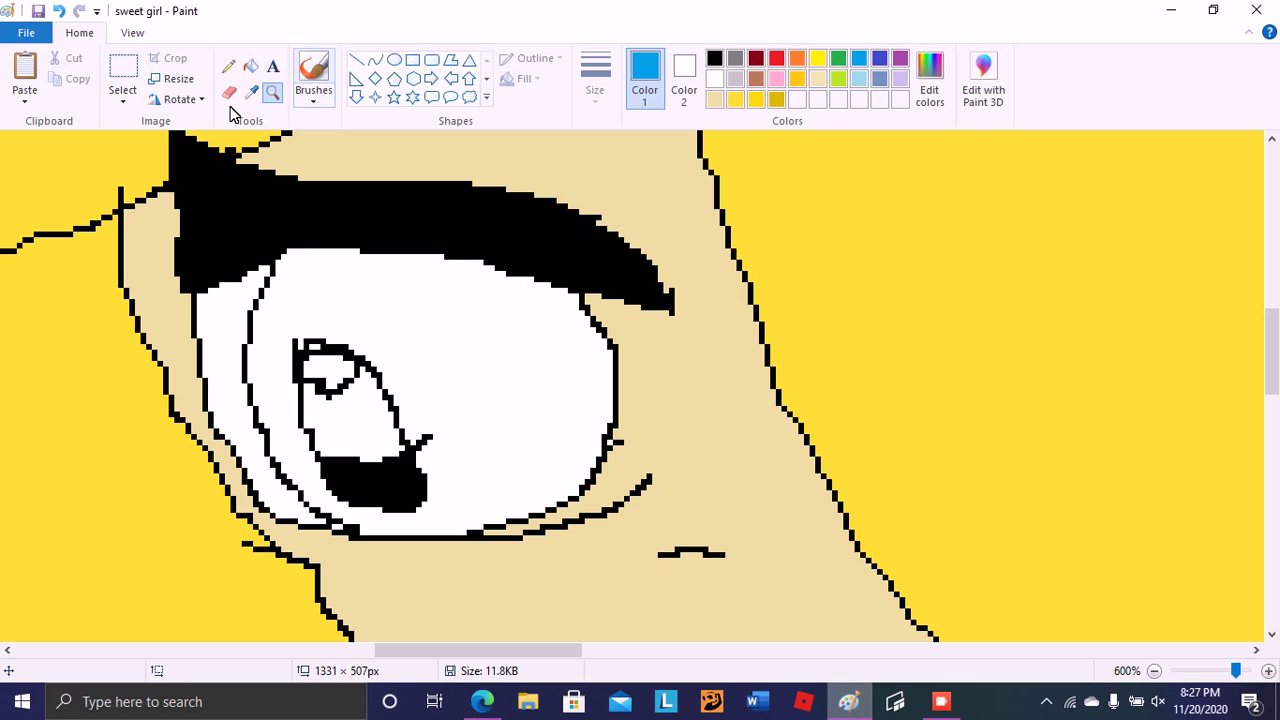
click(228, 66)
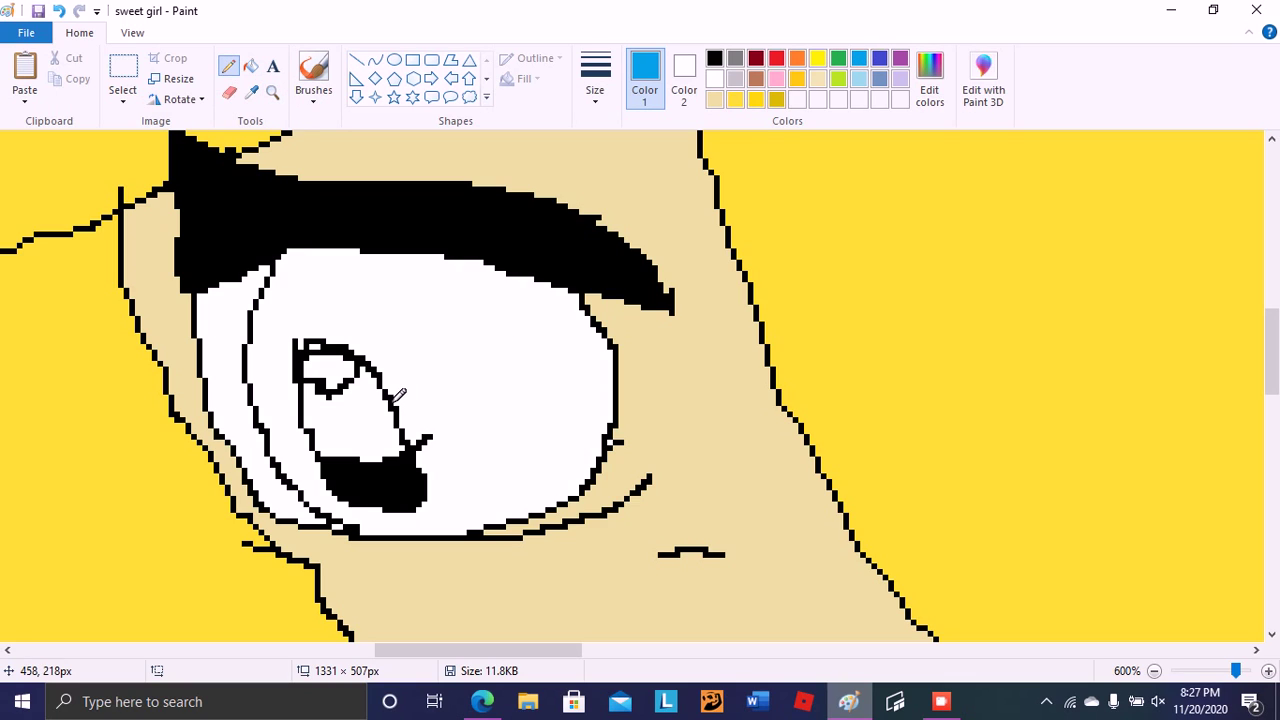
drag(395, 399, 610, 366)
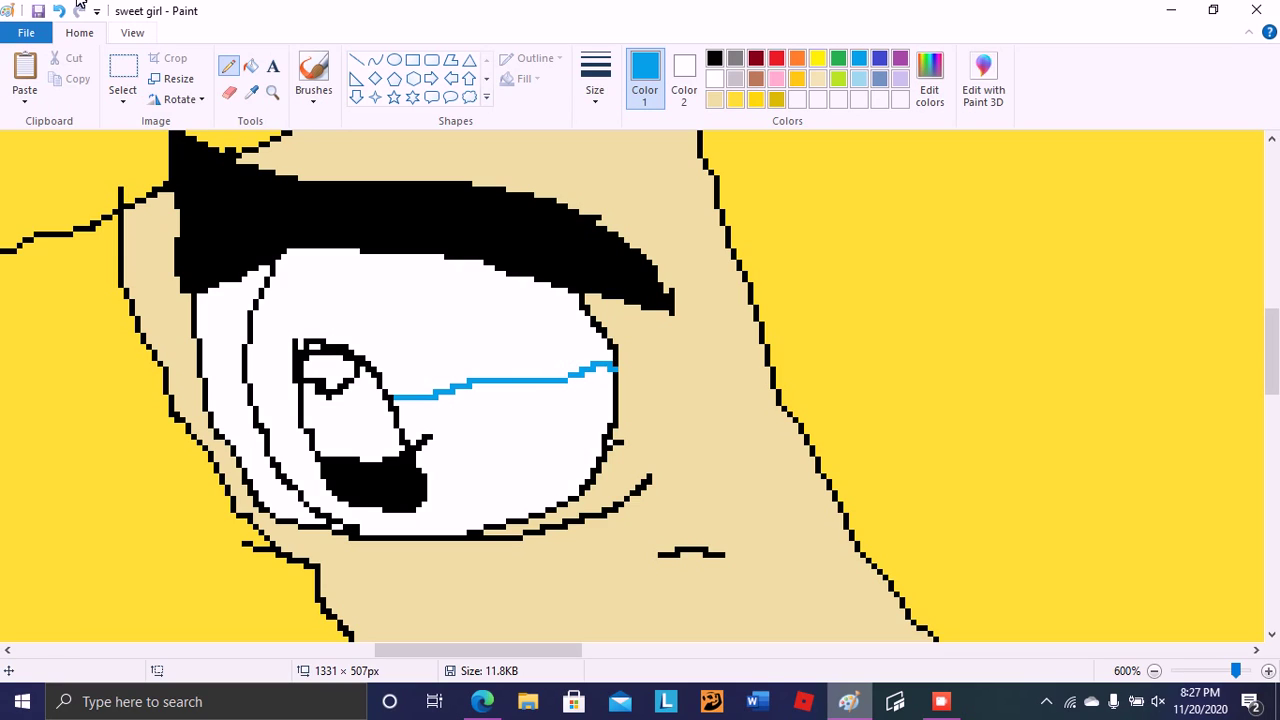
click(58, 11)
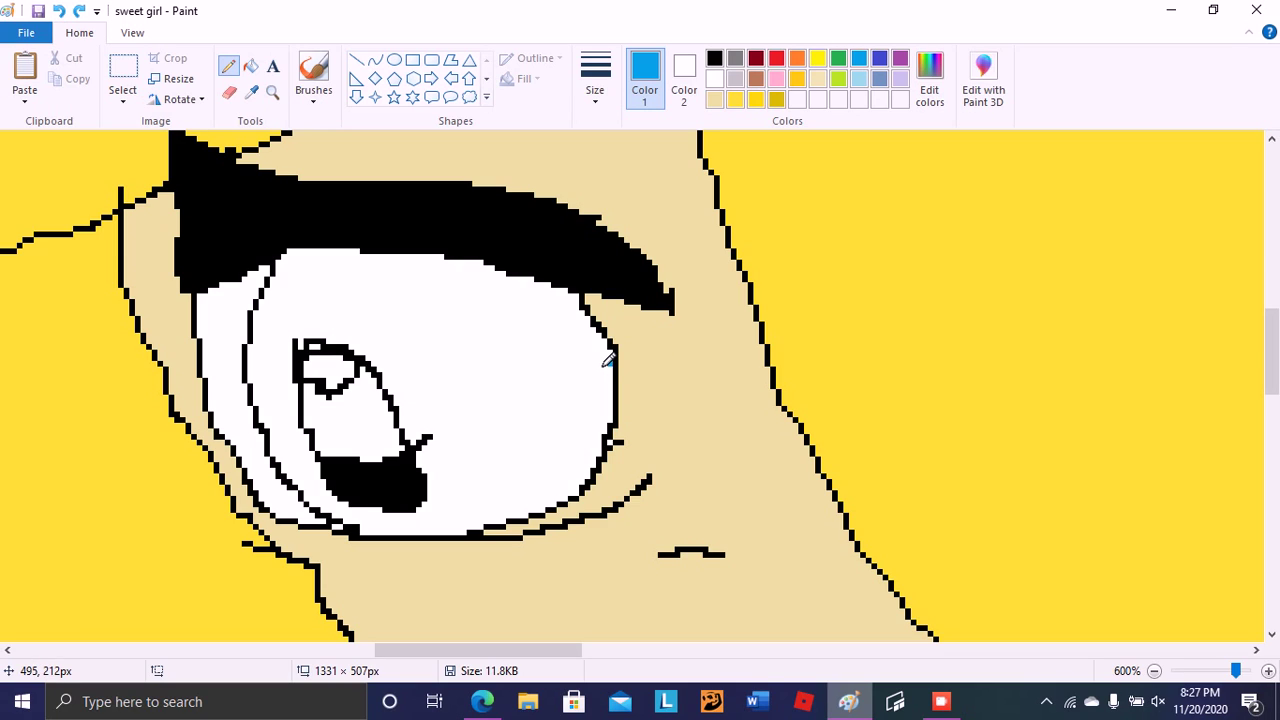
mouse_move(609, 364)
mouse_down()
mouse_move(516, 401)
mouse_move(400, 401)
mouse_up()
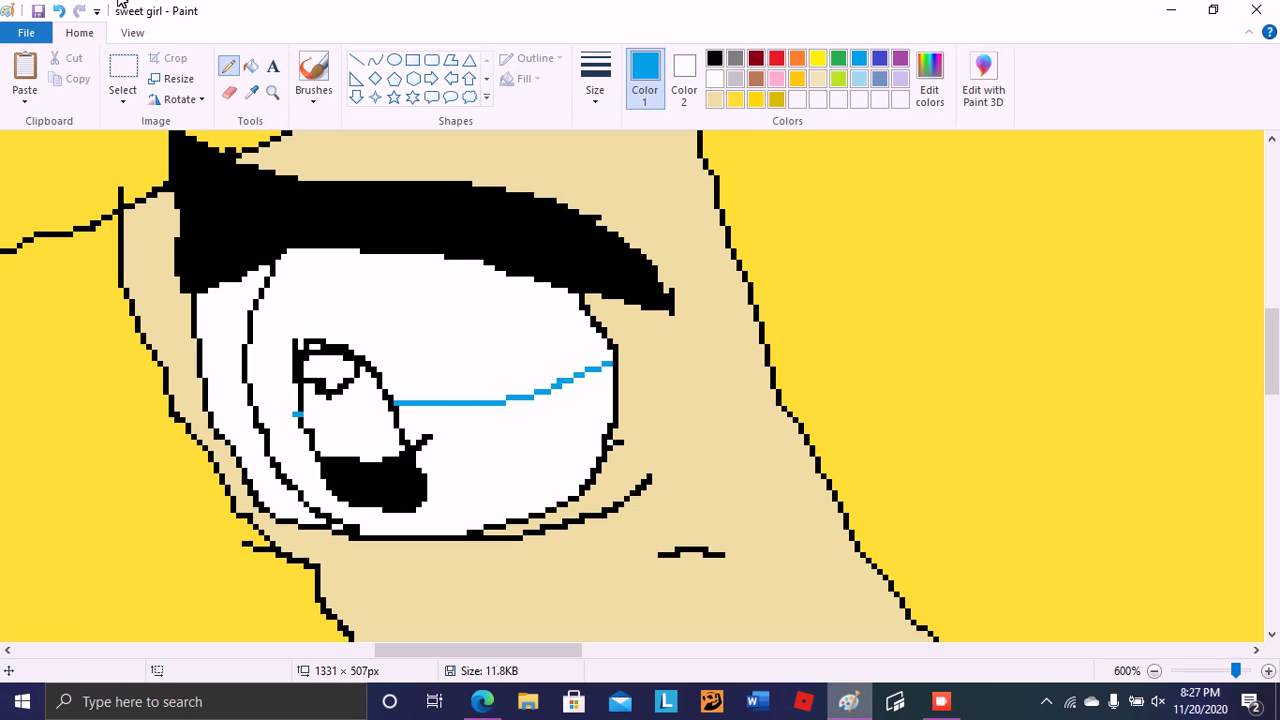
click(58, 11)
click(58, 11)
Try a short blue line across the eye white beside the iris with a blue iris fill, and undo them
click(250, 417)
drag(242, 419, 230, 430)
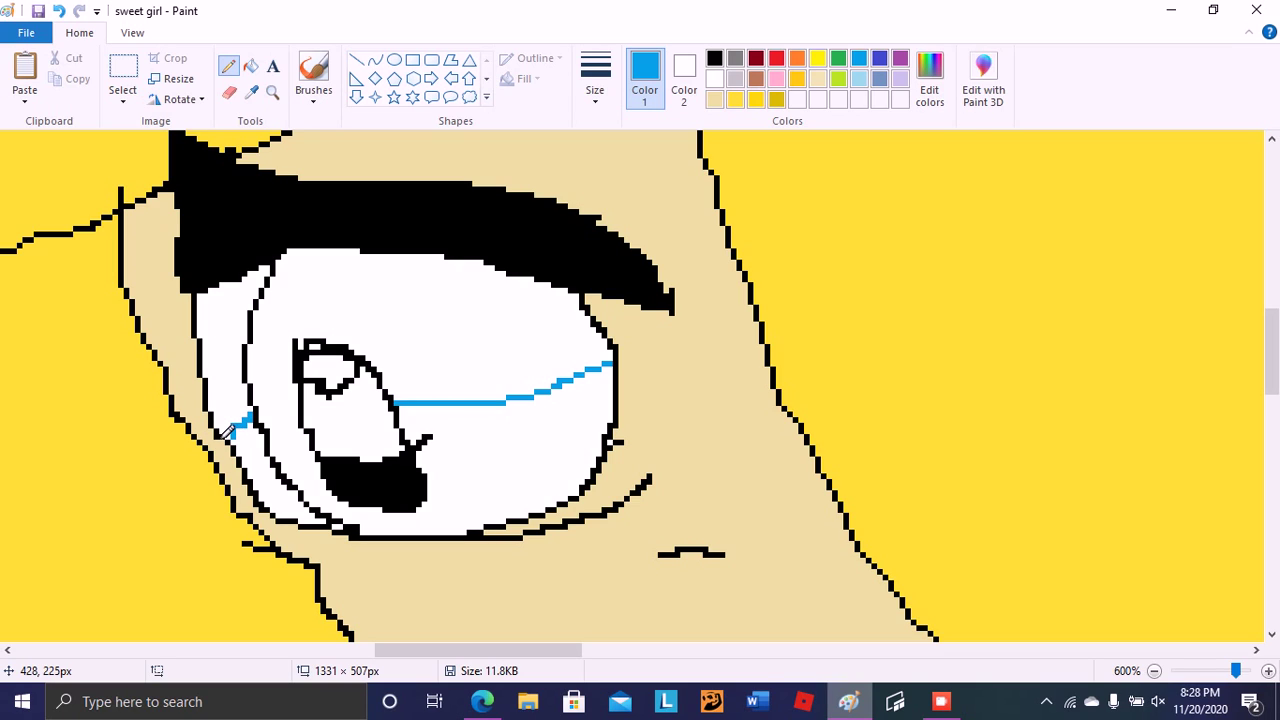
click(251, 66)
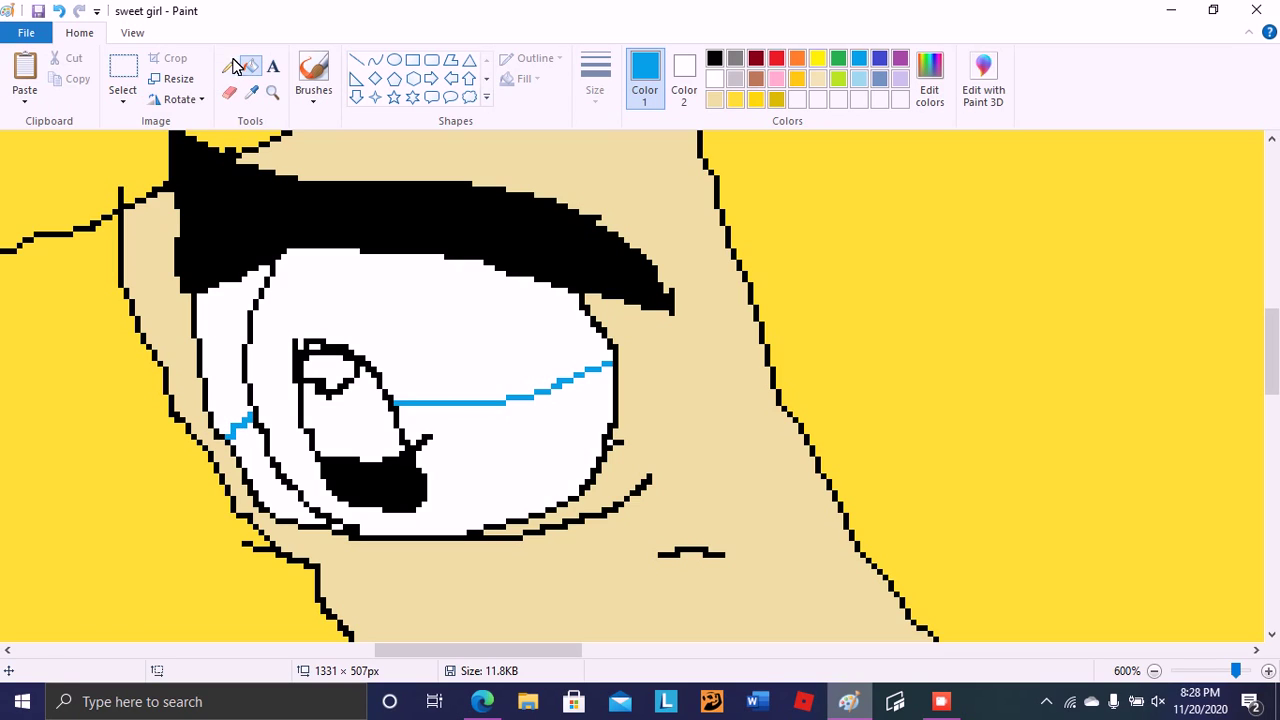
click(501, 430)
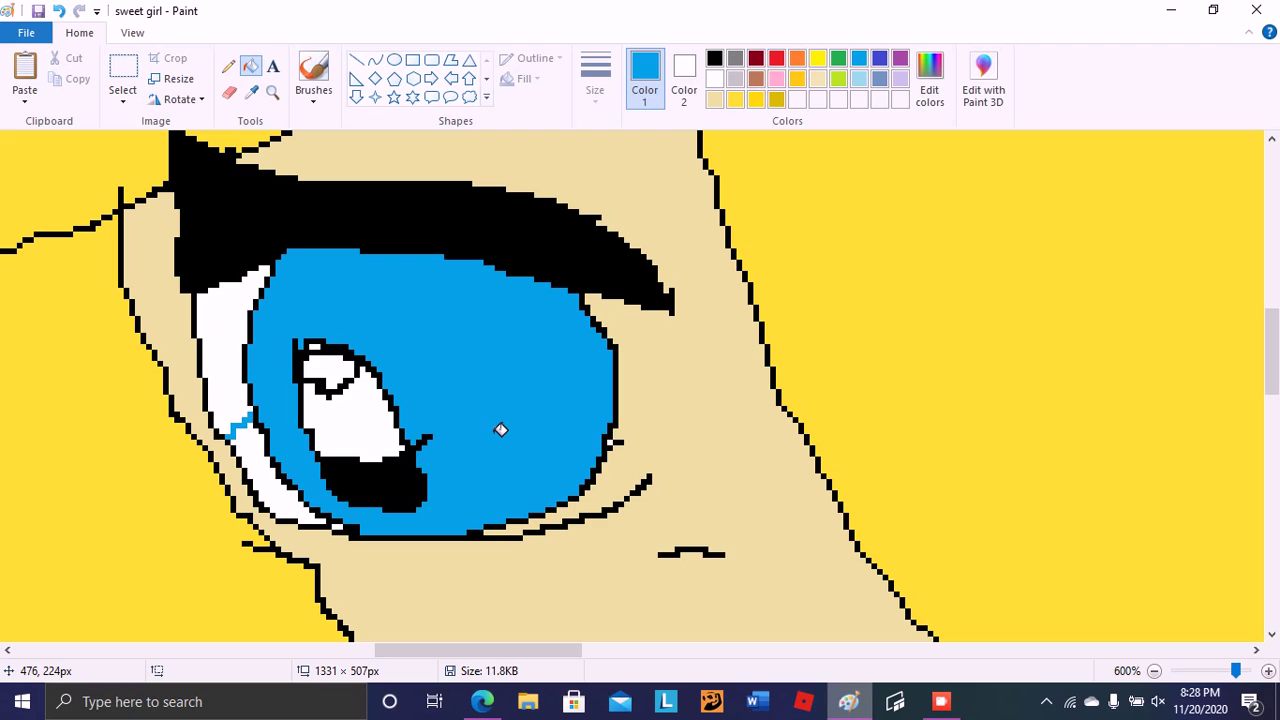
click(57, 11)
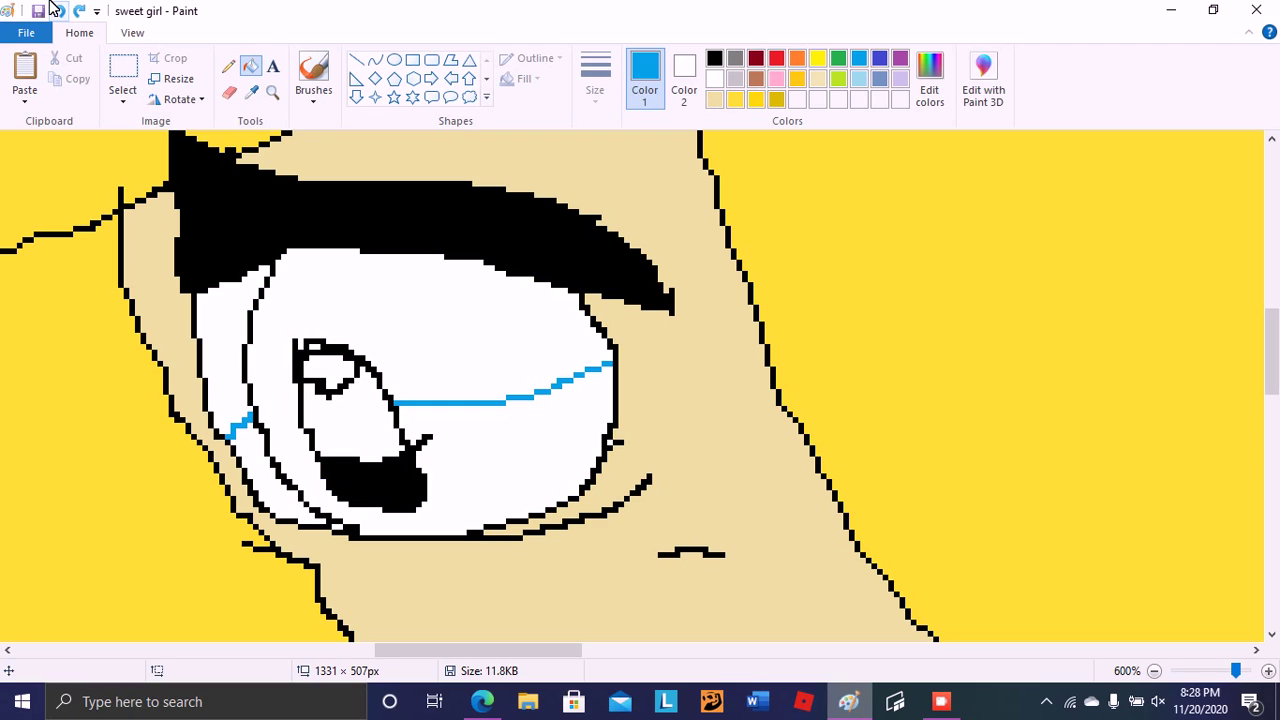
click(228, 66)
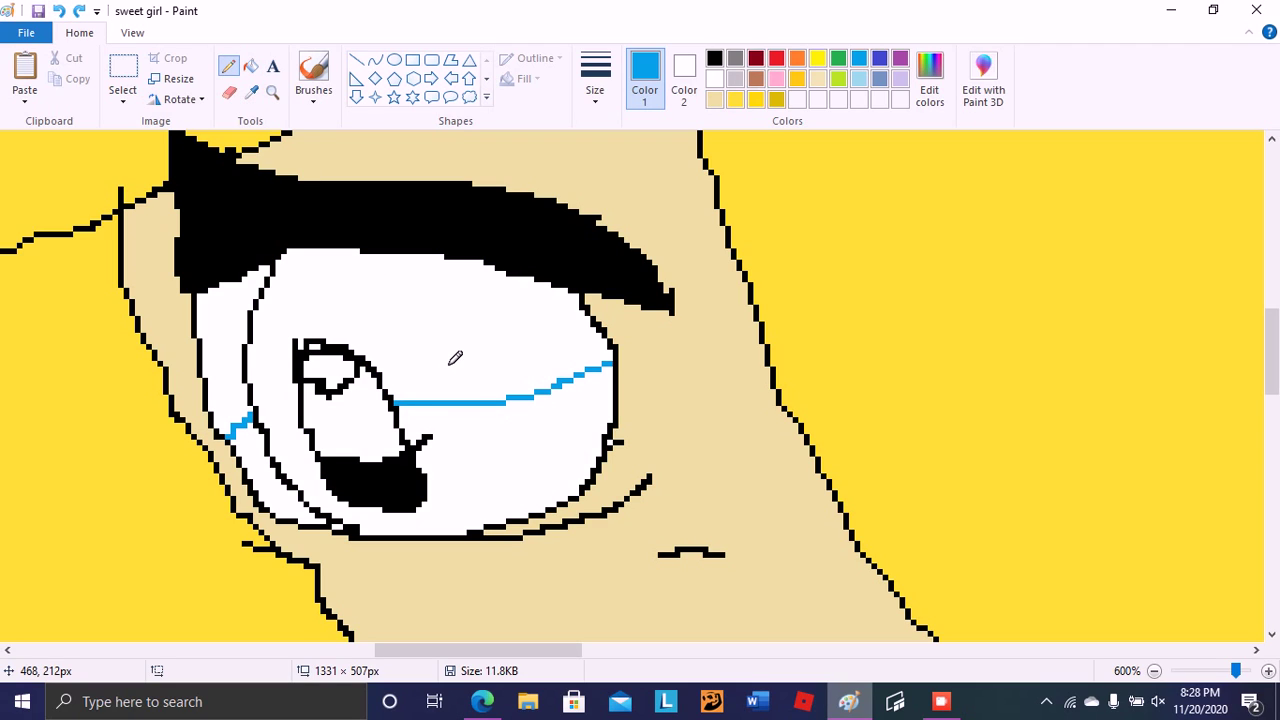
click(250, 66)
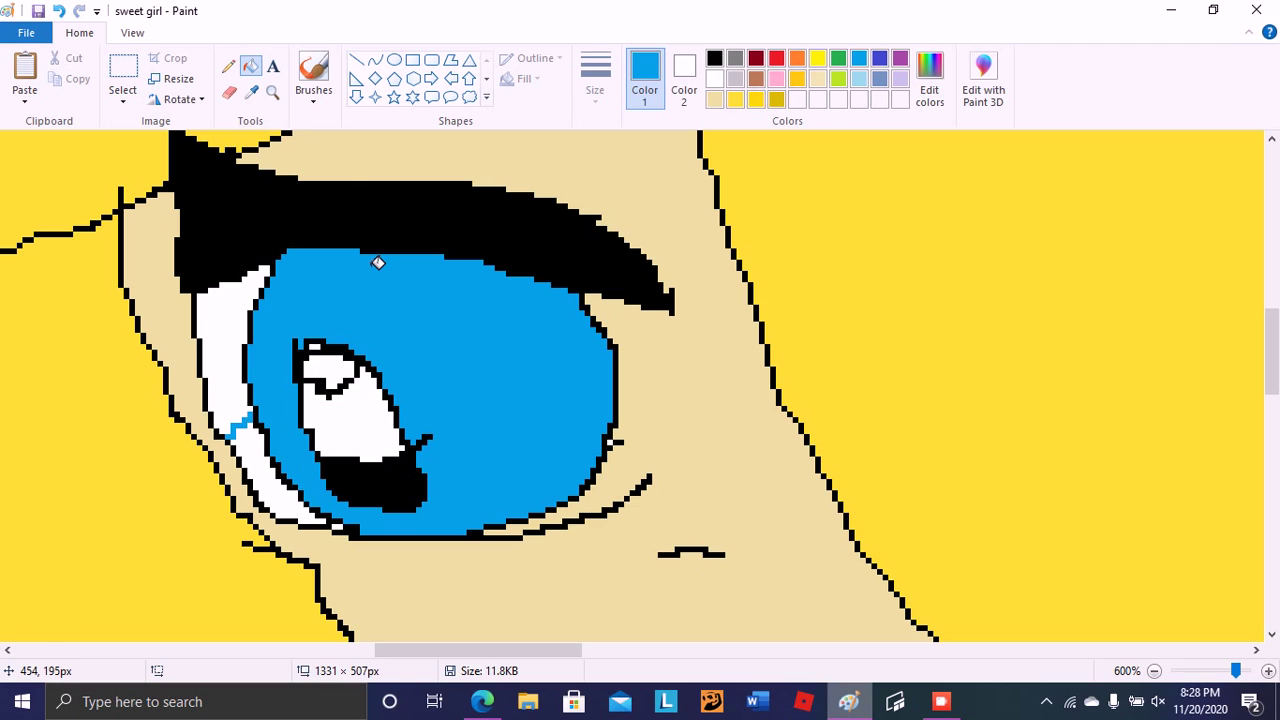
click(58, 10)
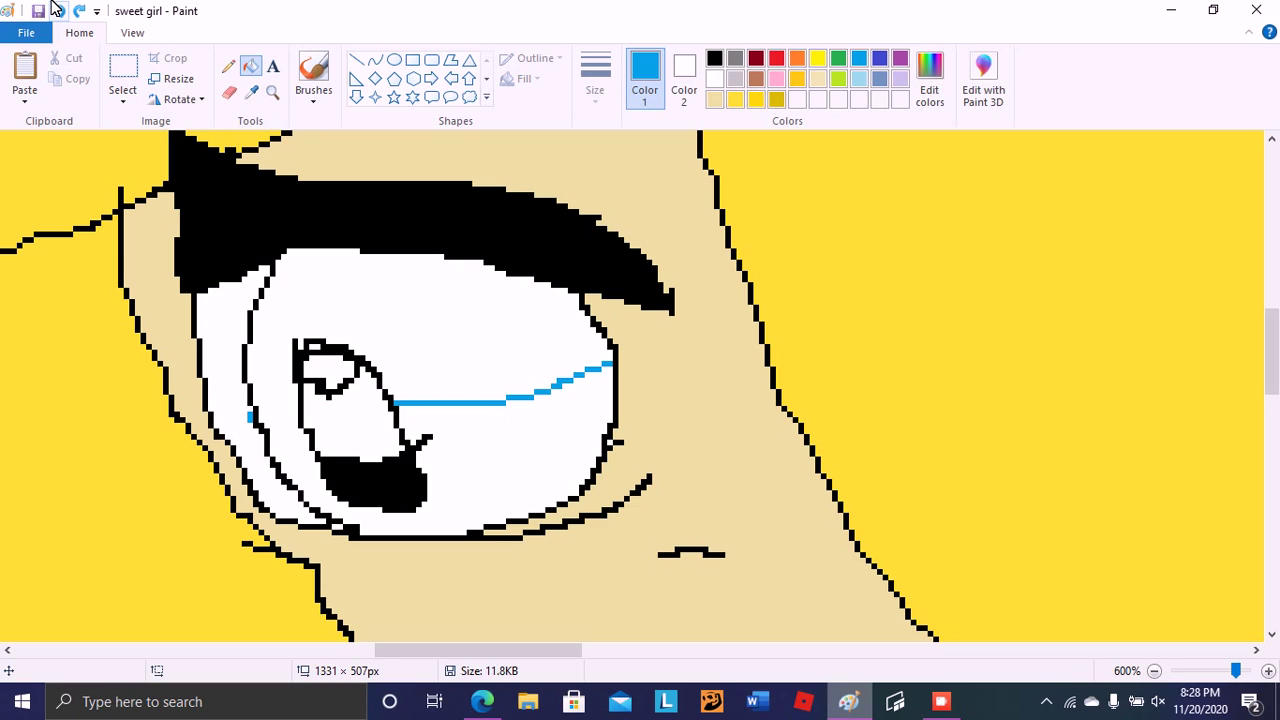
Draw a short blue line joining the pupil to the iris's left edge and fill the lower iris with the same blue
click(228, 66)
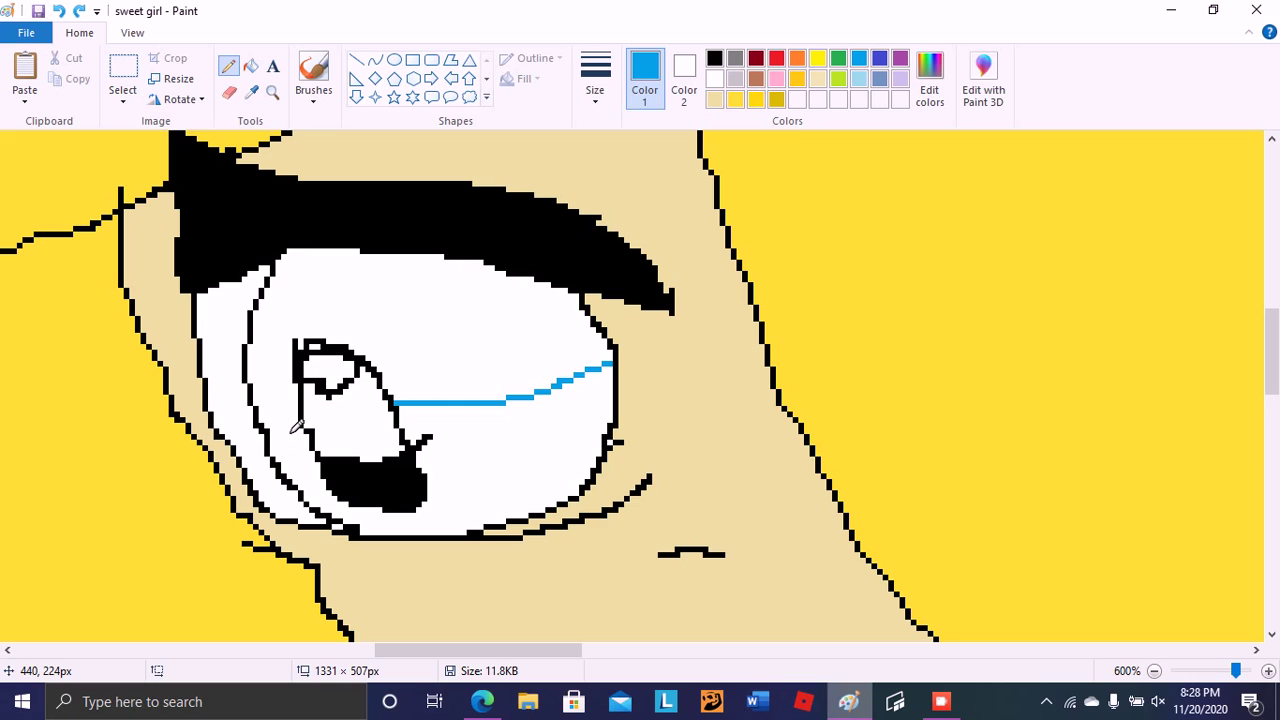
drag(298, 430, 281, 441)
click(250, 66)
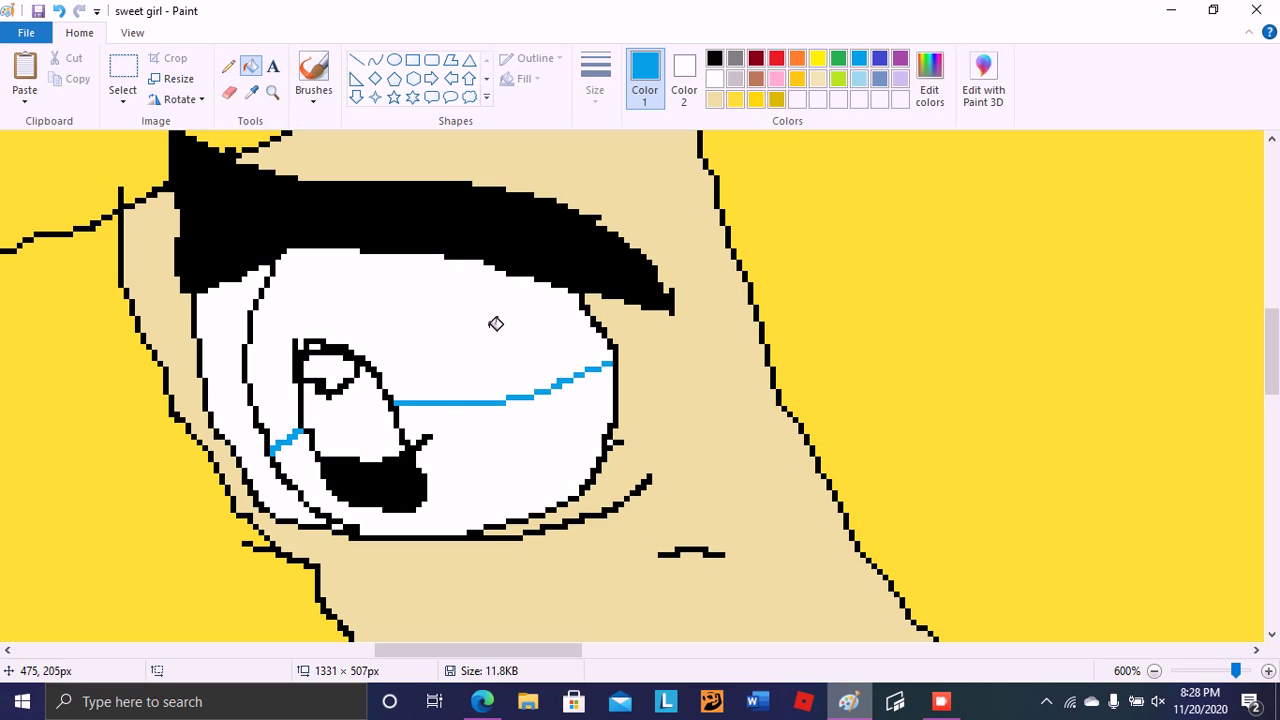
click(506, 443)
Define a custom darker blue with RGB 0, 122, 174 and fill the upper iris with it
click(929, 78)
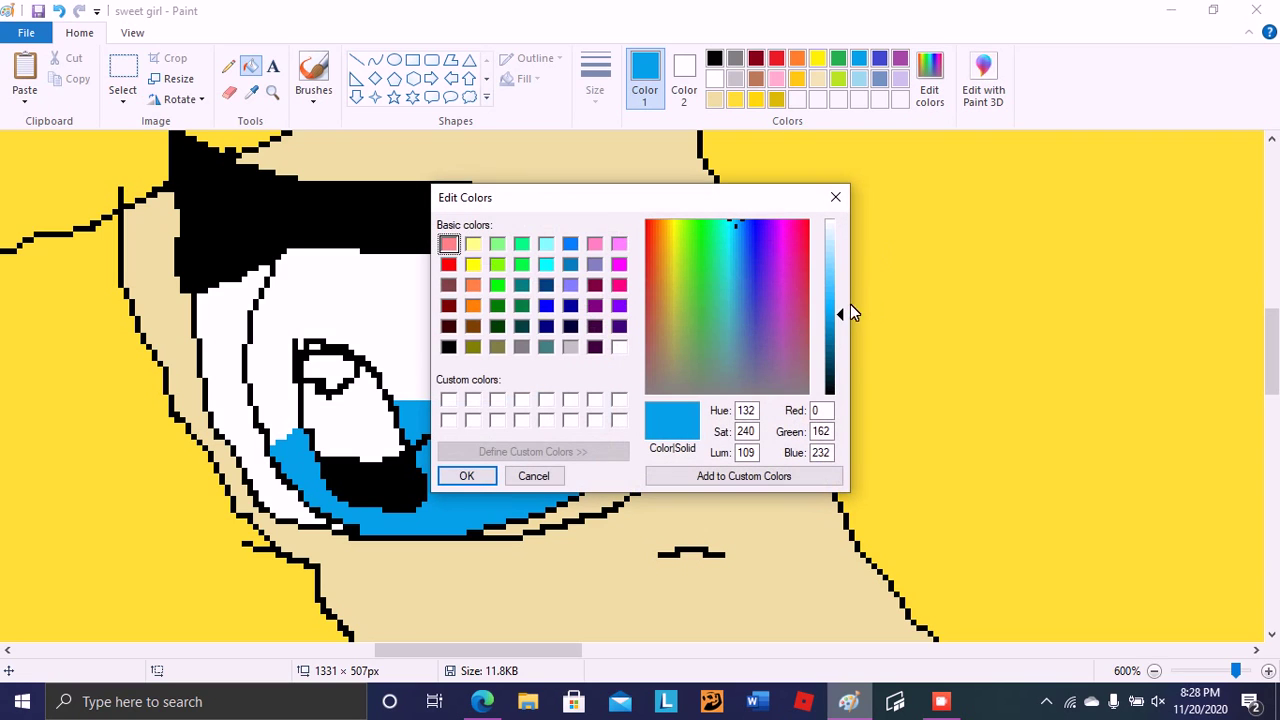
click(829, 336)
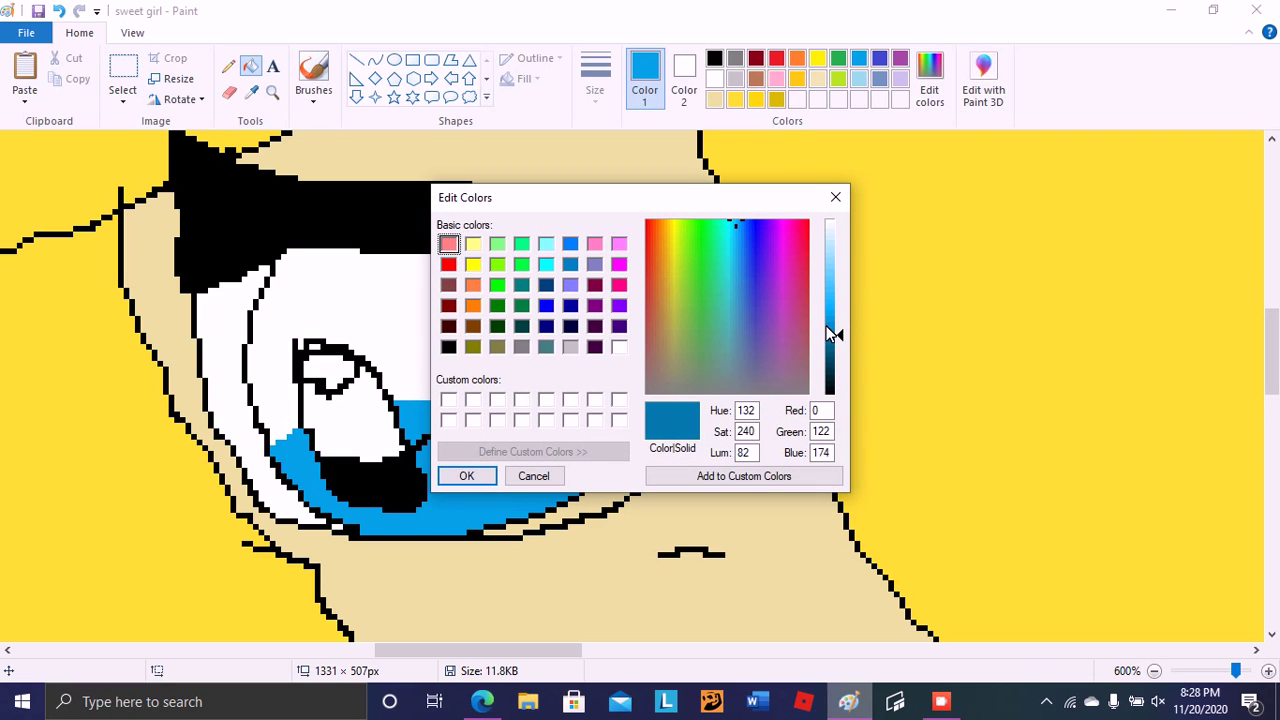
click(460, 475)
click(460, 292)
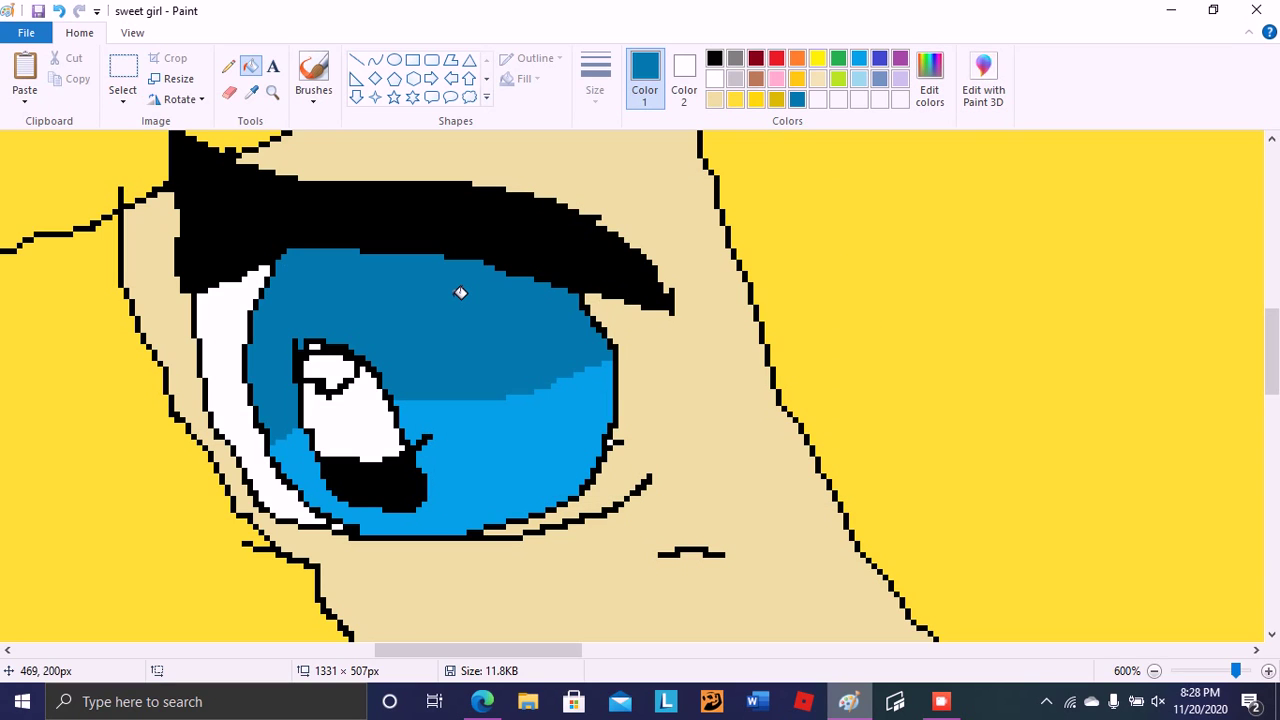
Fill the rounded two-lobed shape at the centre of the dress front with light pink
click(1151, 660)
click(1151, 660)
click(1151, 660)
click(1151, 663)
click(1151, 663)
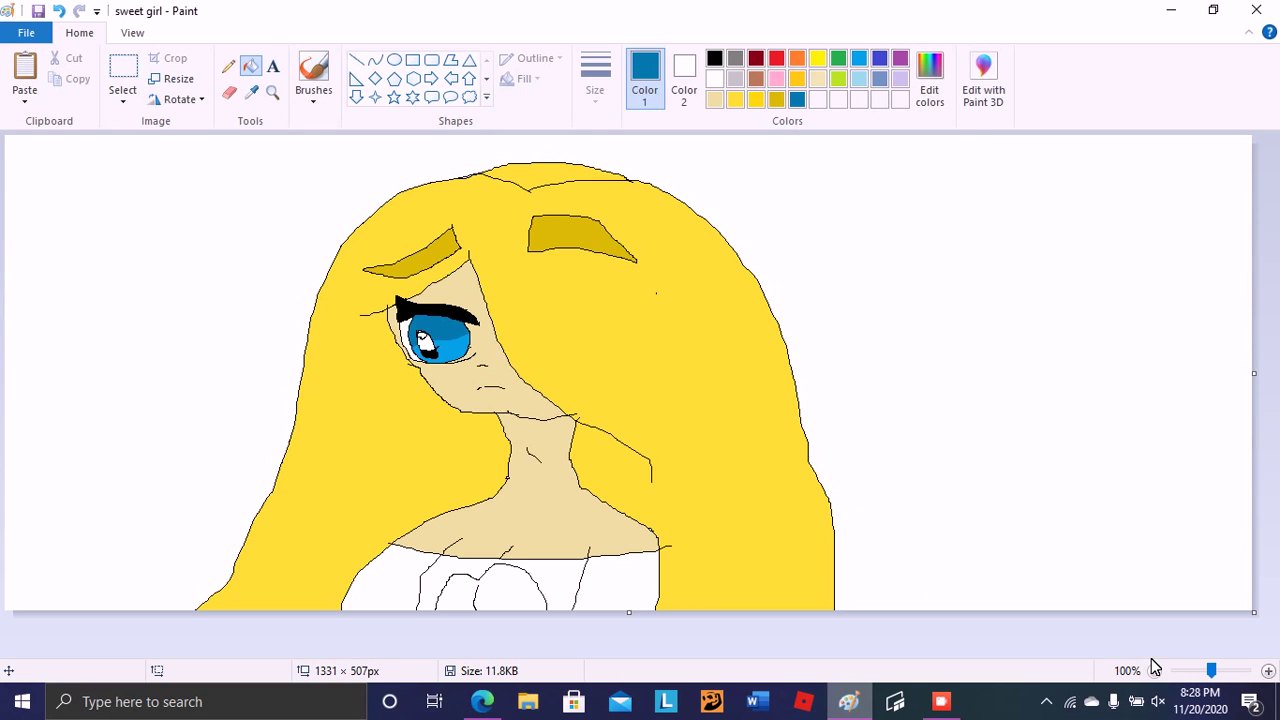
click(776, 78)
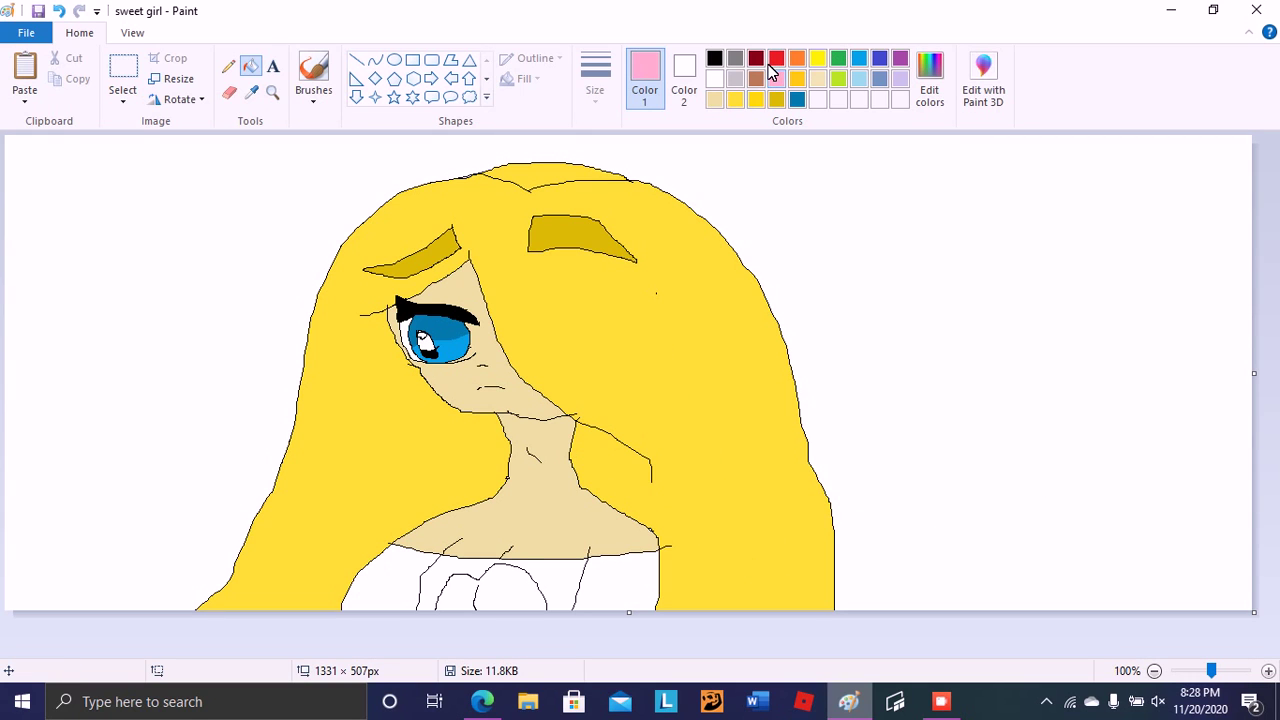
click(505, 594)
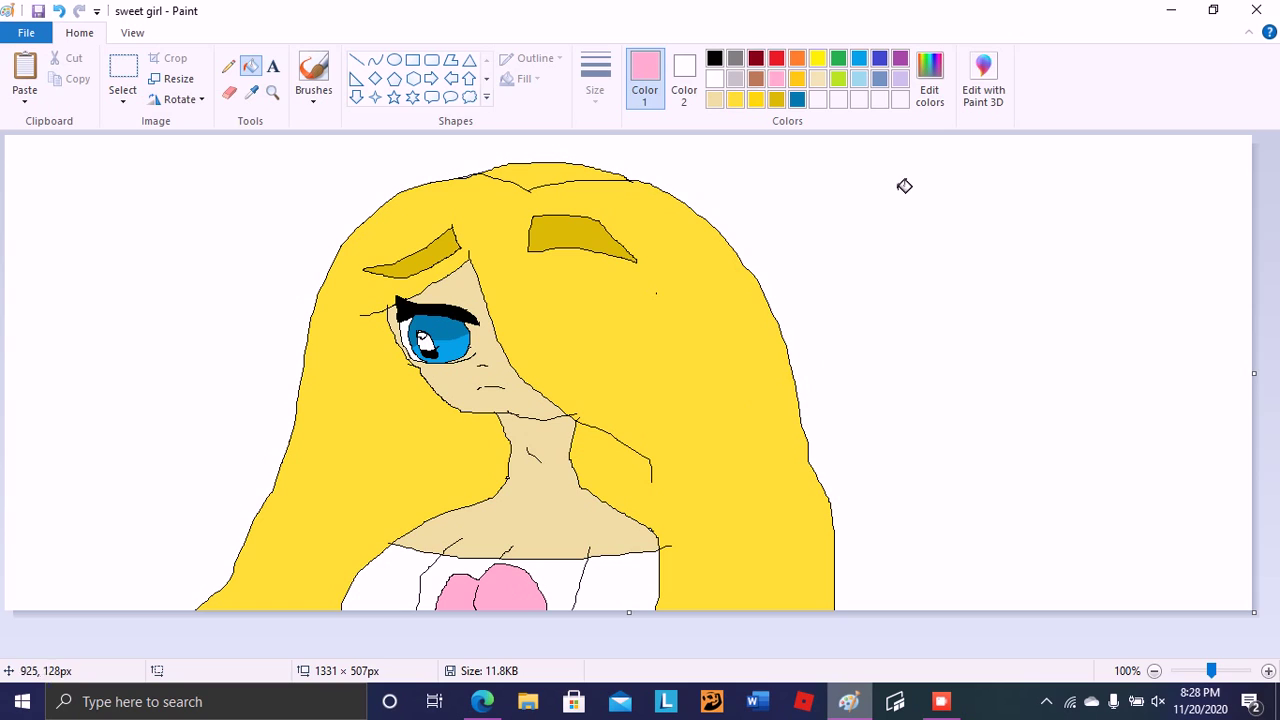
Define a custom dark red with RGB 191, 15, 23 and fill all the white sections of the dress with it
click(775, 57)
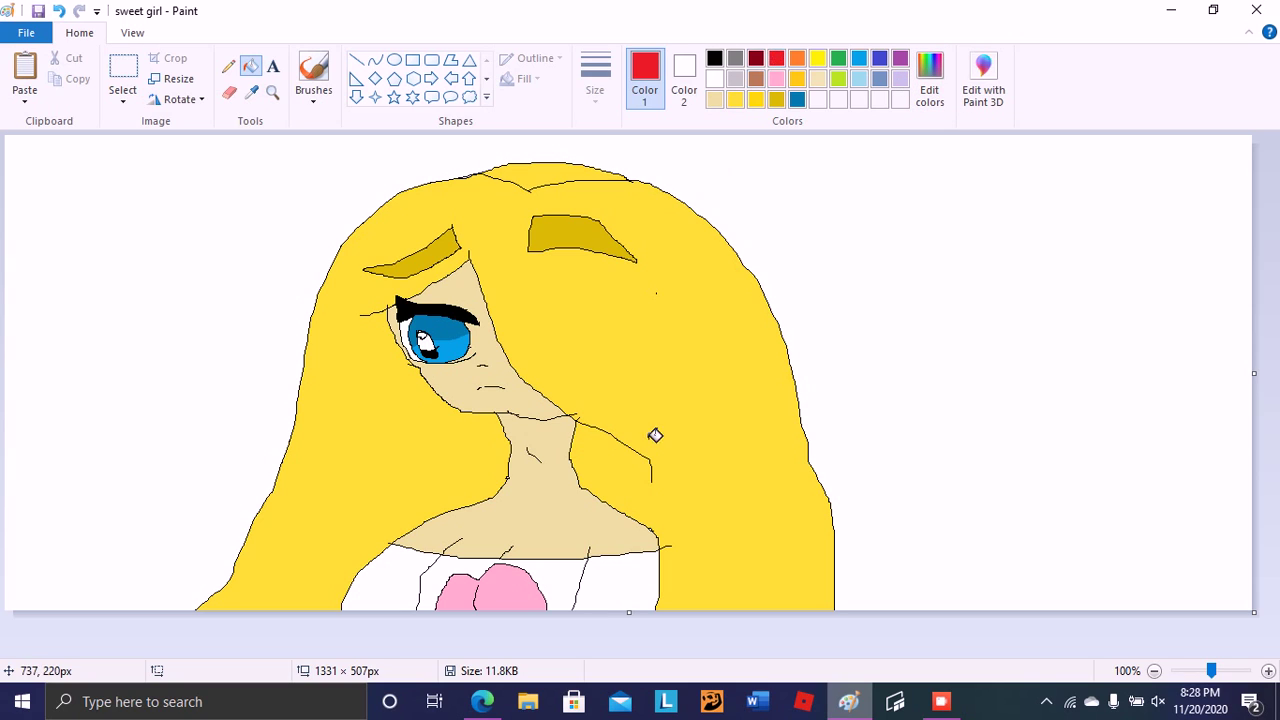
click(914, 94)
click(829, 322)
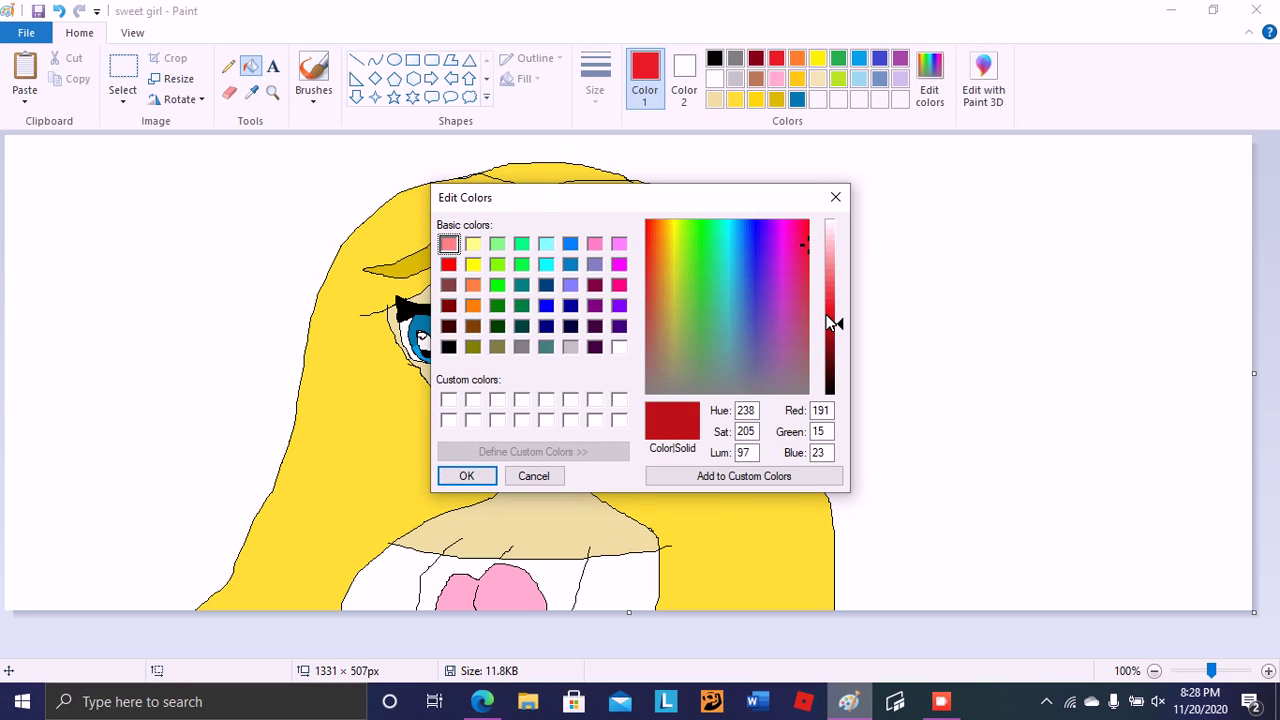
click(466, 476)
click(418, 565)
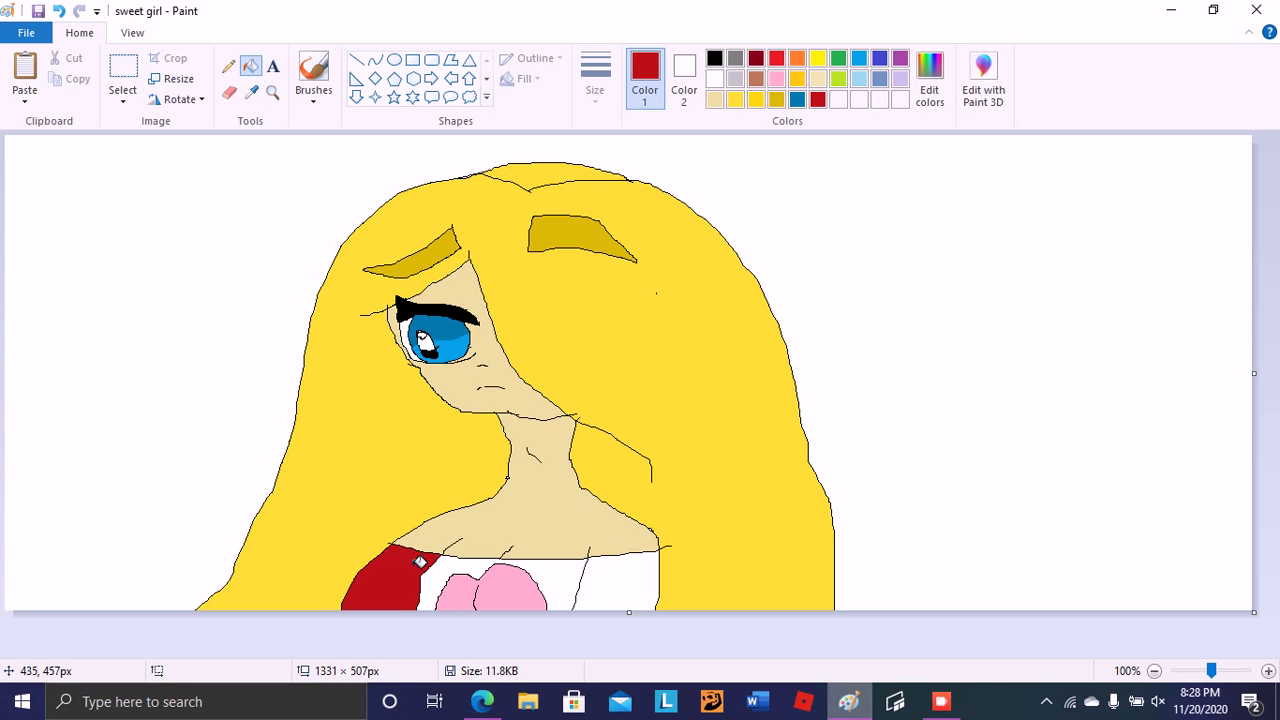
click(440, 564)
click(604, 577)
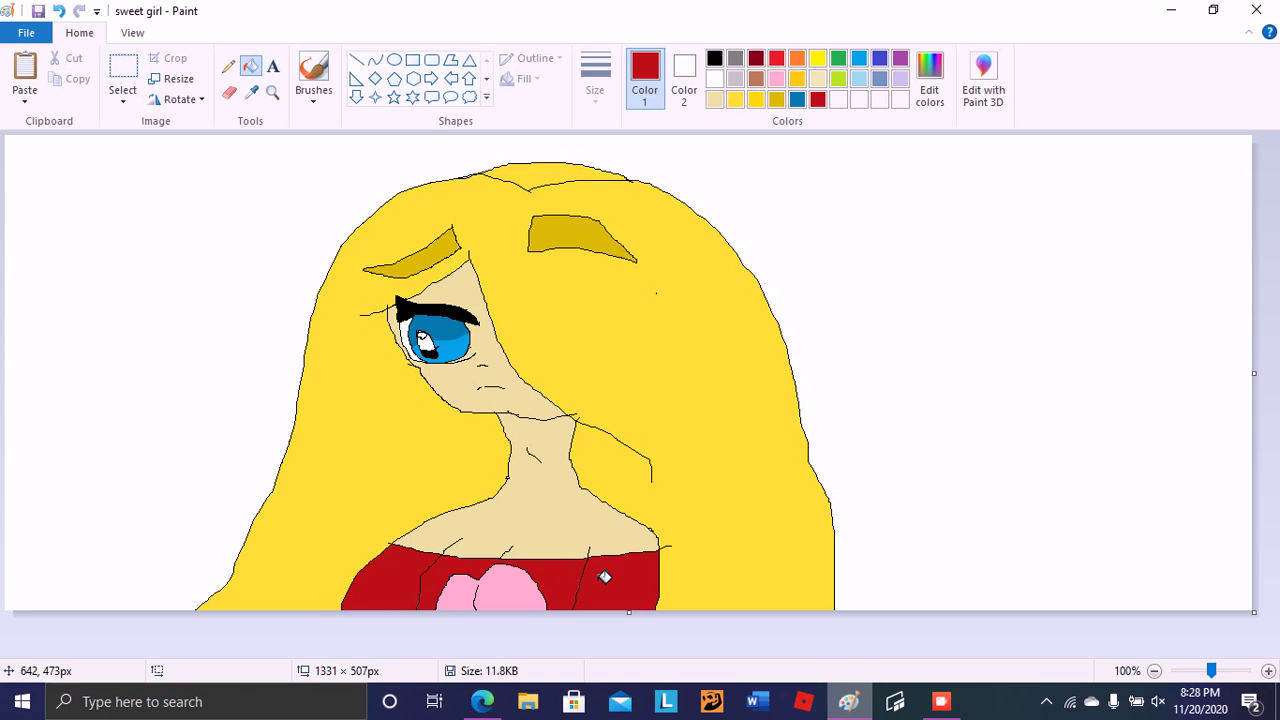
Fill the white background around the girl with green
click(838, 58)
click(920, 238)
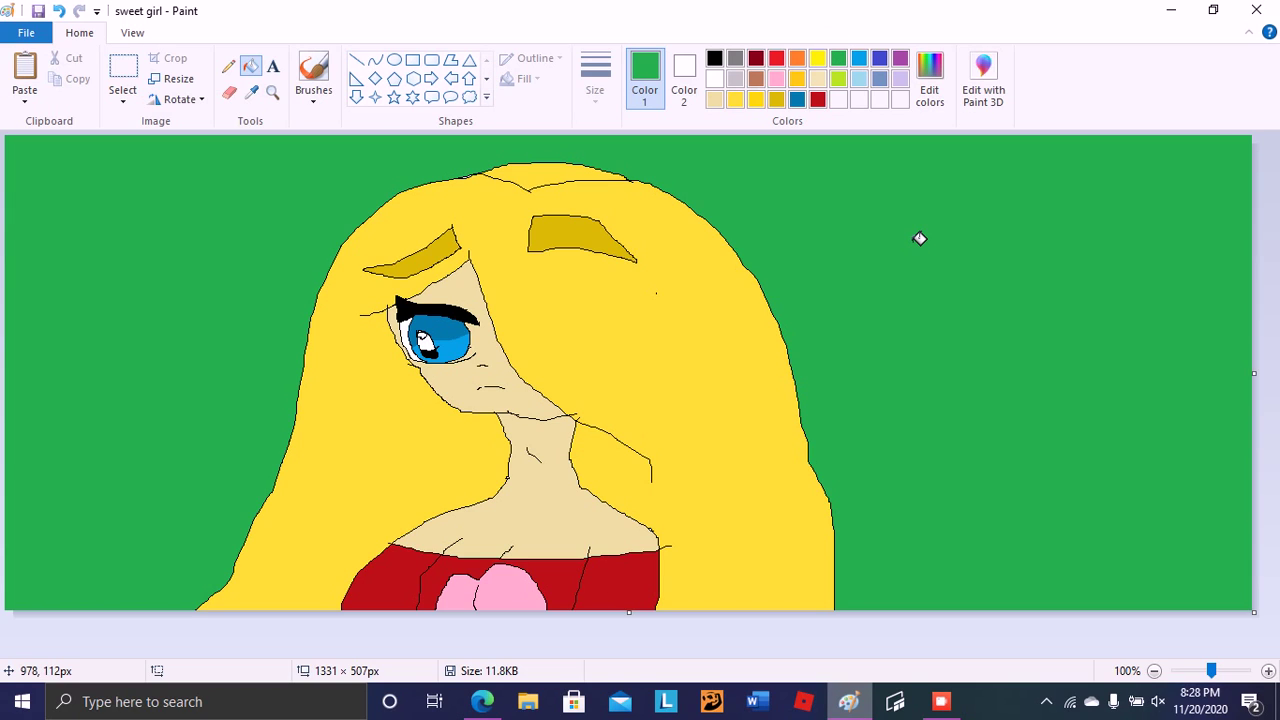
Define a darker yellow with RGB 243, 207, 1 and draw pencil shadow boundaries through the hair on both sides of the face
click(756, 99)
click(229, 66)
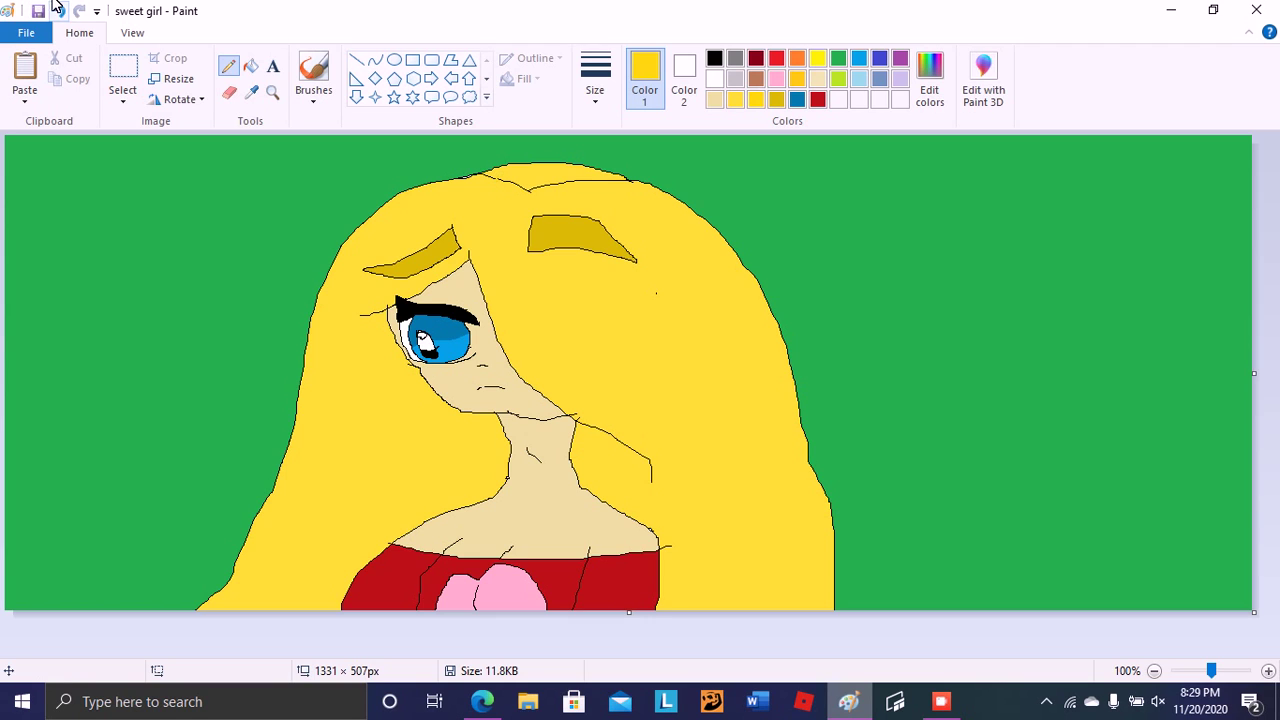
click(930, 85)
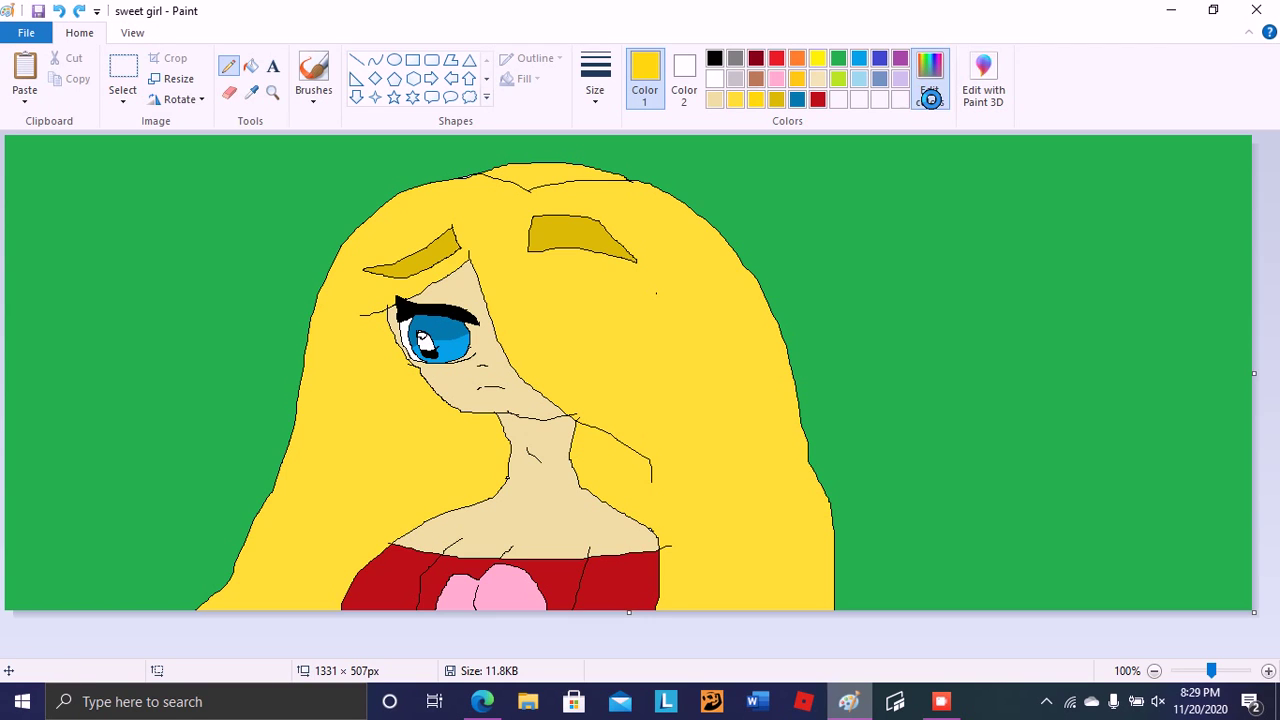
click(824, 310)
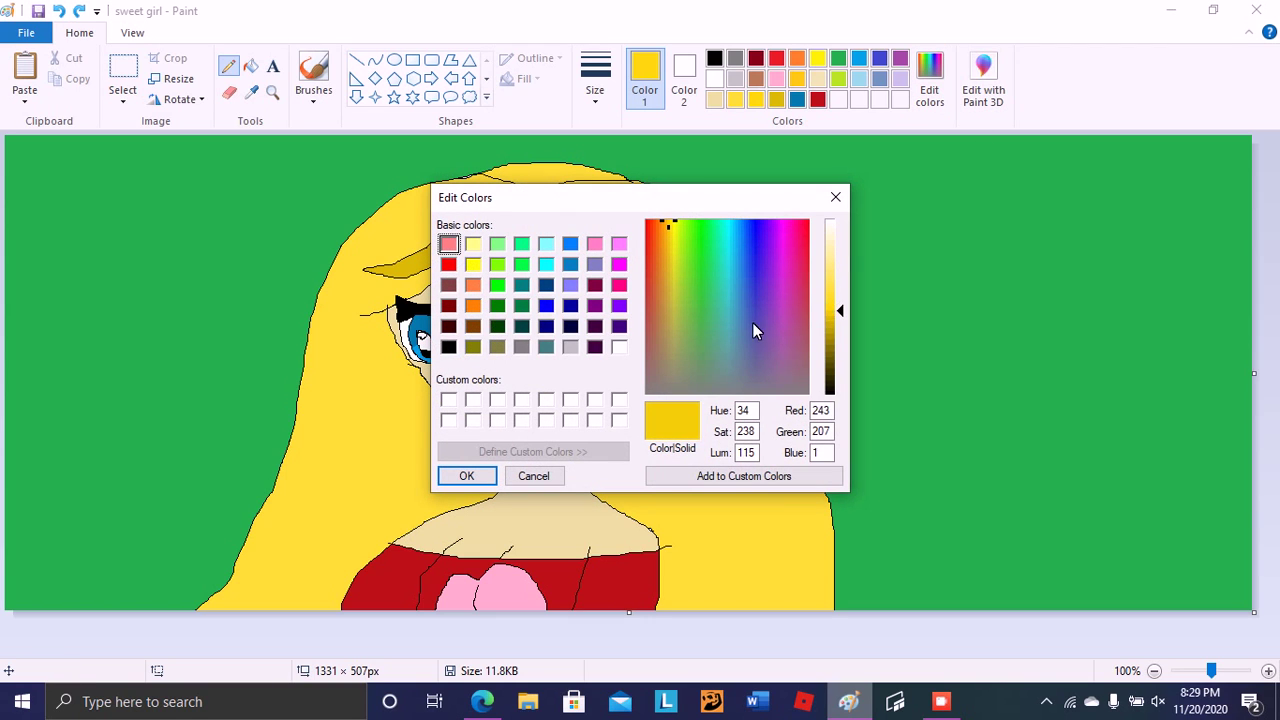
click(466, 476)
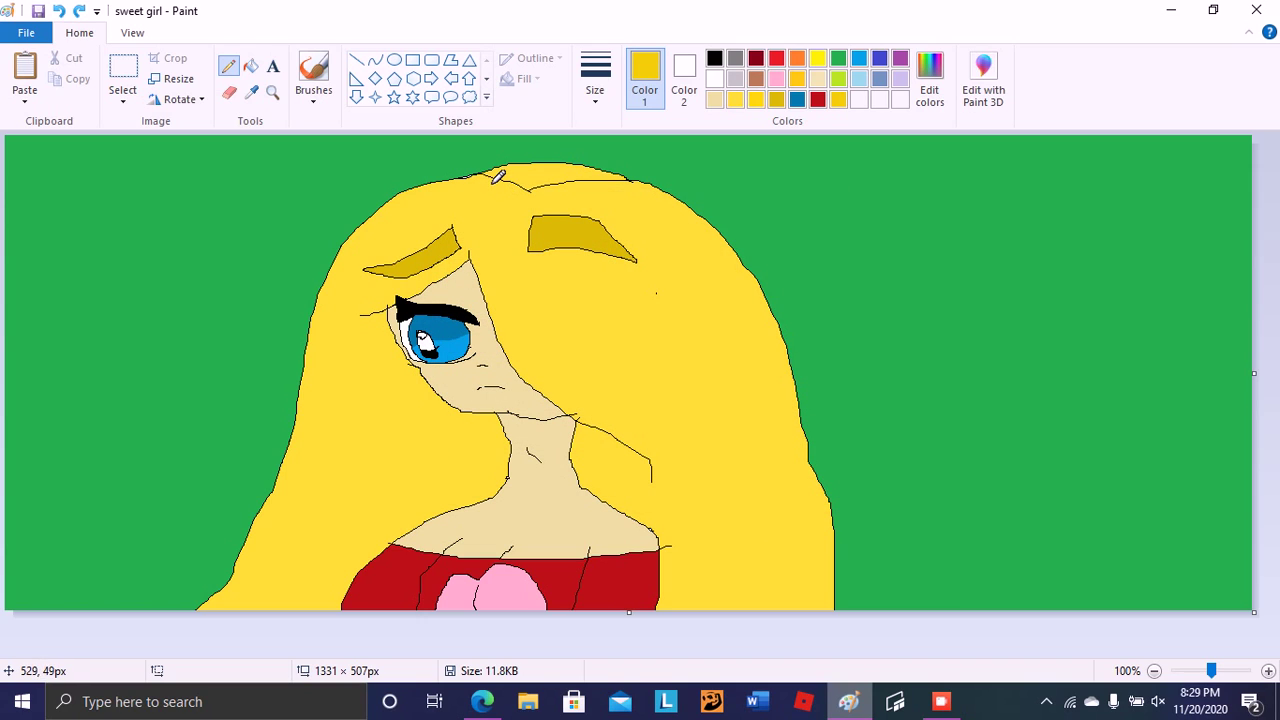
mouse_move(492, 180)
mouse_down()
mouse_move(440, 194)
mouse_move(330, 334)
mouse_move(310, 642)
mouse_up()
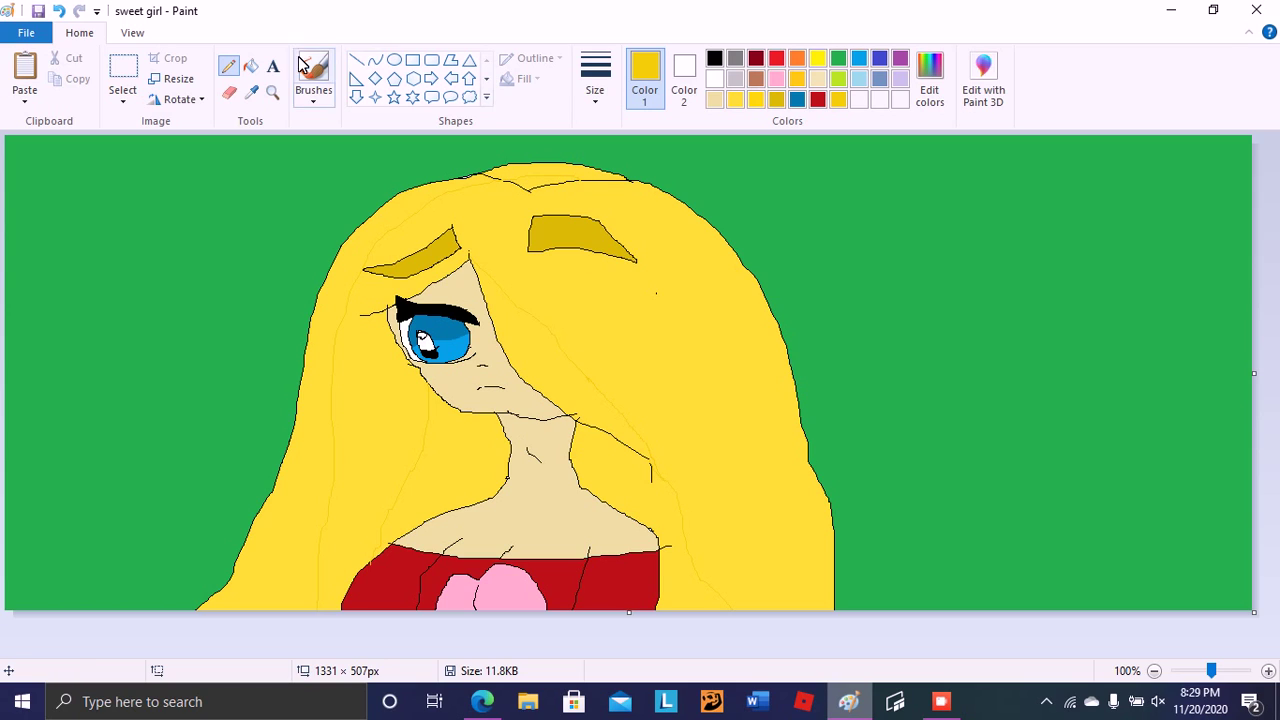
Fill the hair's shadow areas along the left outer edge, the crown, beside the neck and along the fringe with the darker yellow
click(250, 66)
click(423, 192)
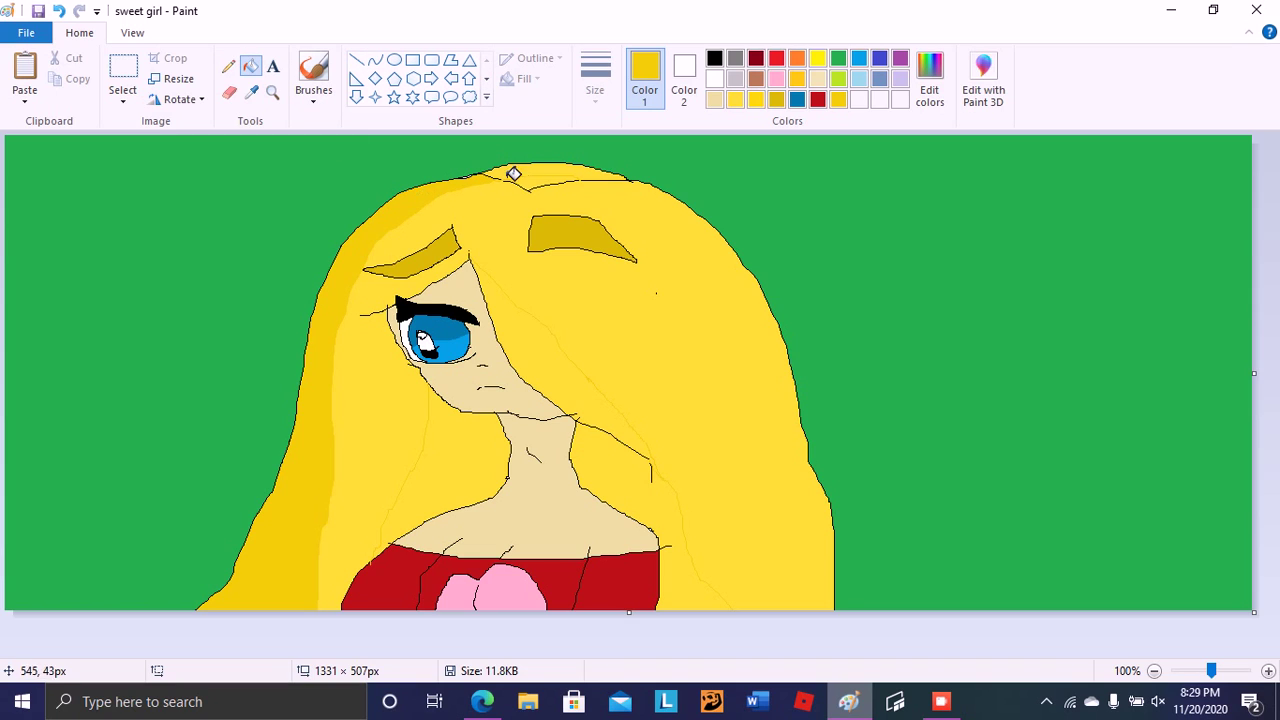
click(447, 484)
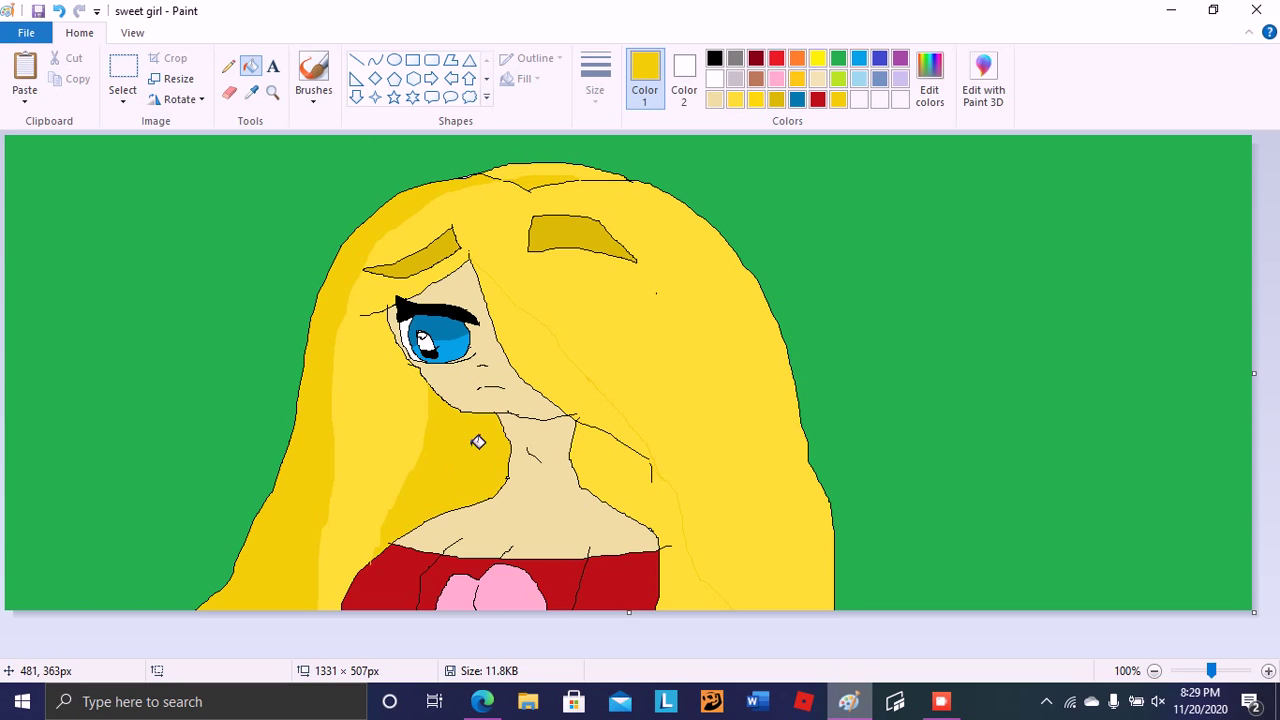
click(548, 376)
click(620, 485)
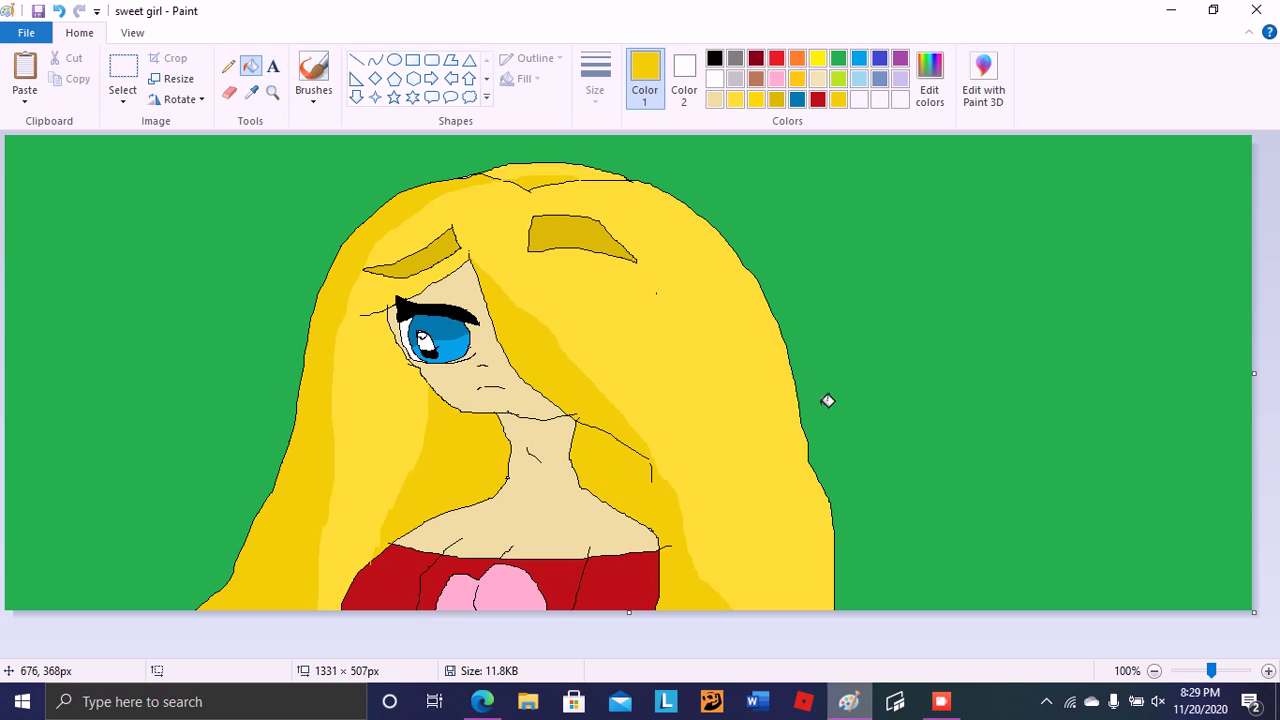
Define a darker gold with RGB 192, 164, 1 and draw pencil shadow boundary lines inside the right eyebrow
click(776, 100)
click(930, 85)
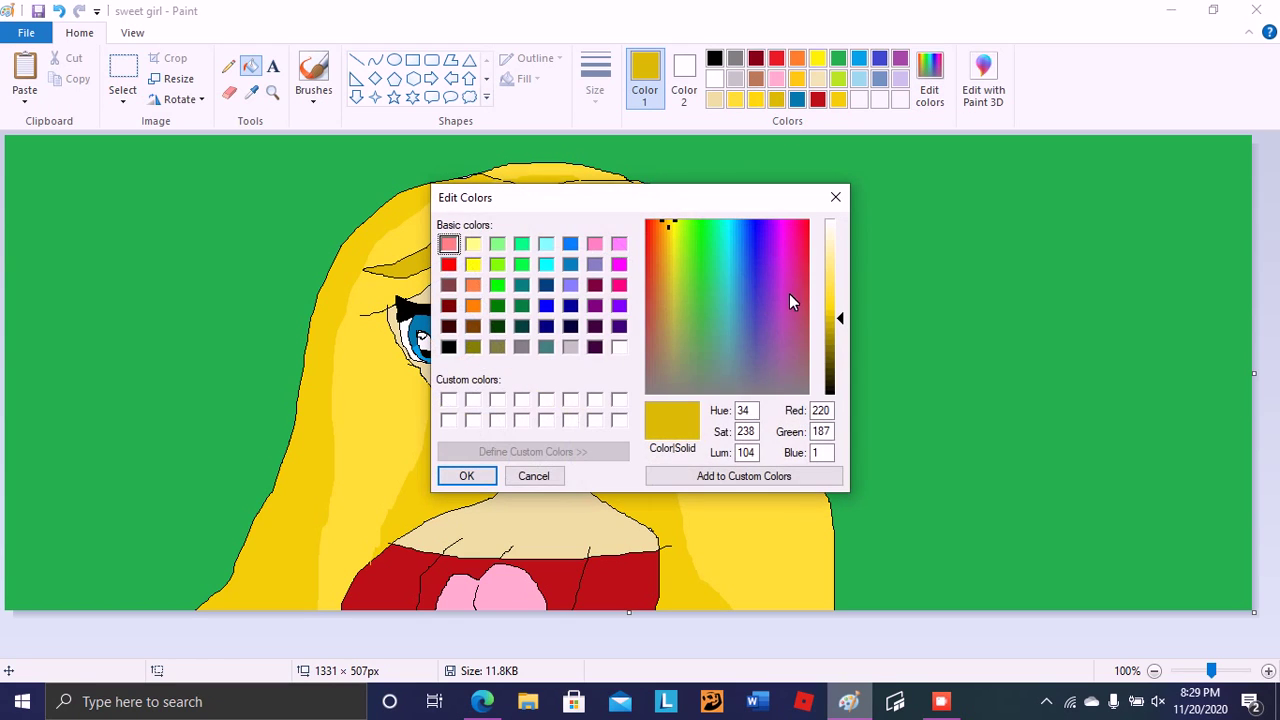
click(827, 326)
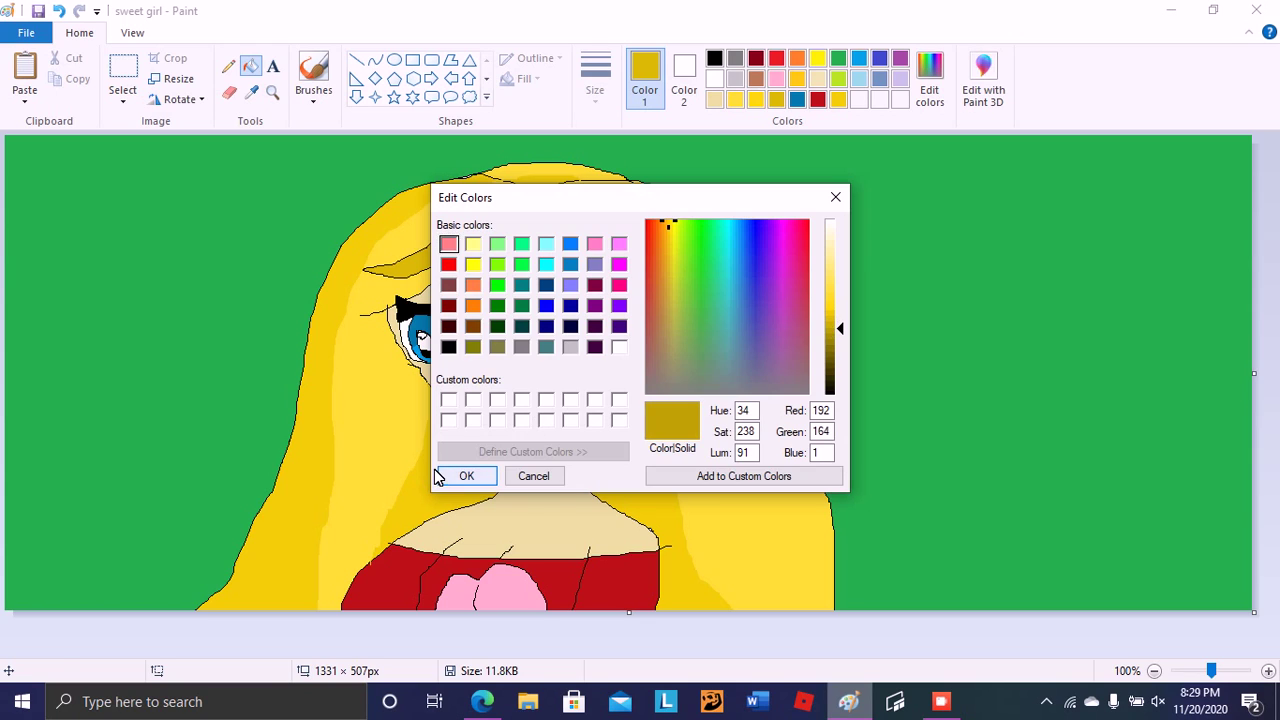
click(466, 476)
click(228, 66)
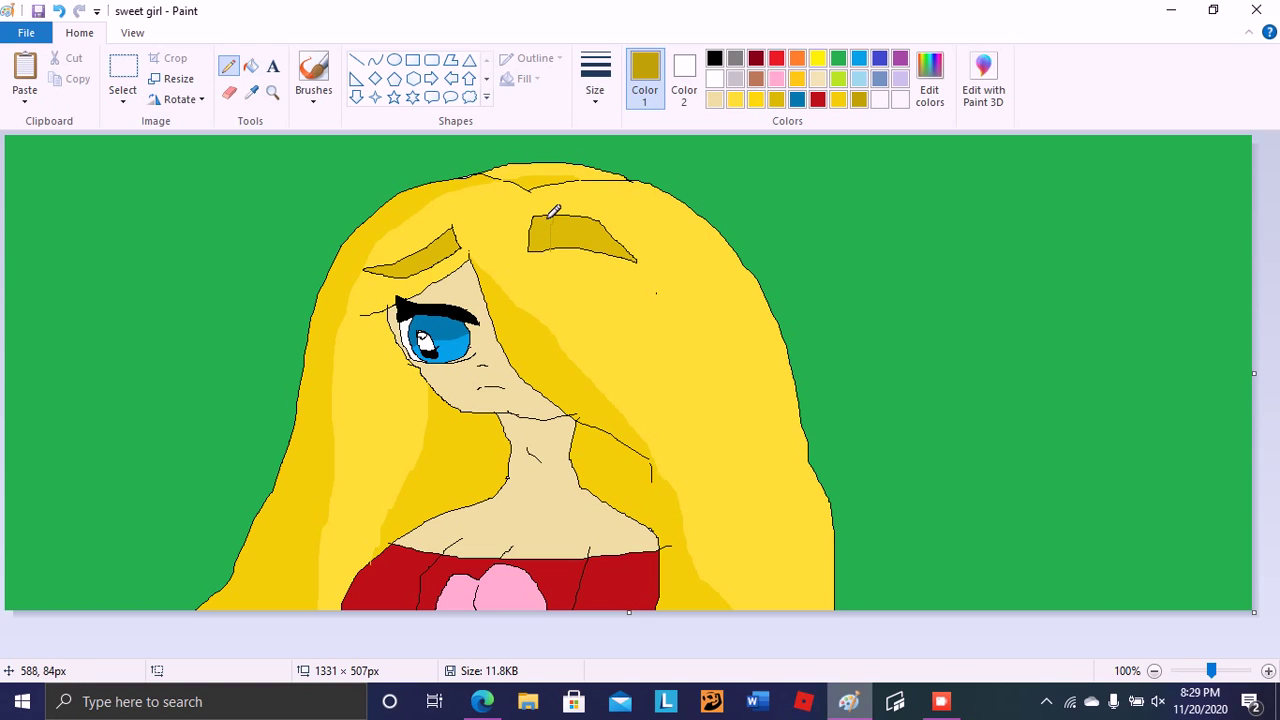
drag(545, 229, 610, 261)
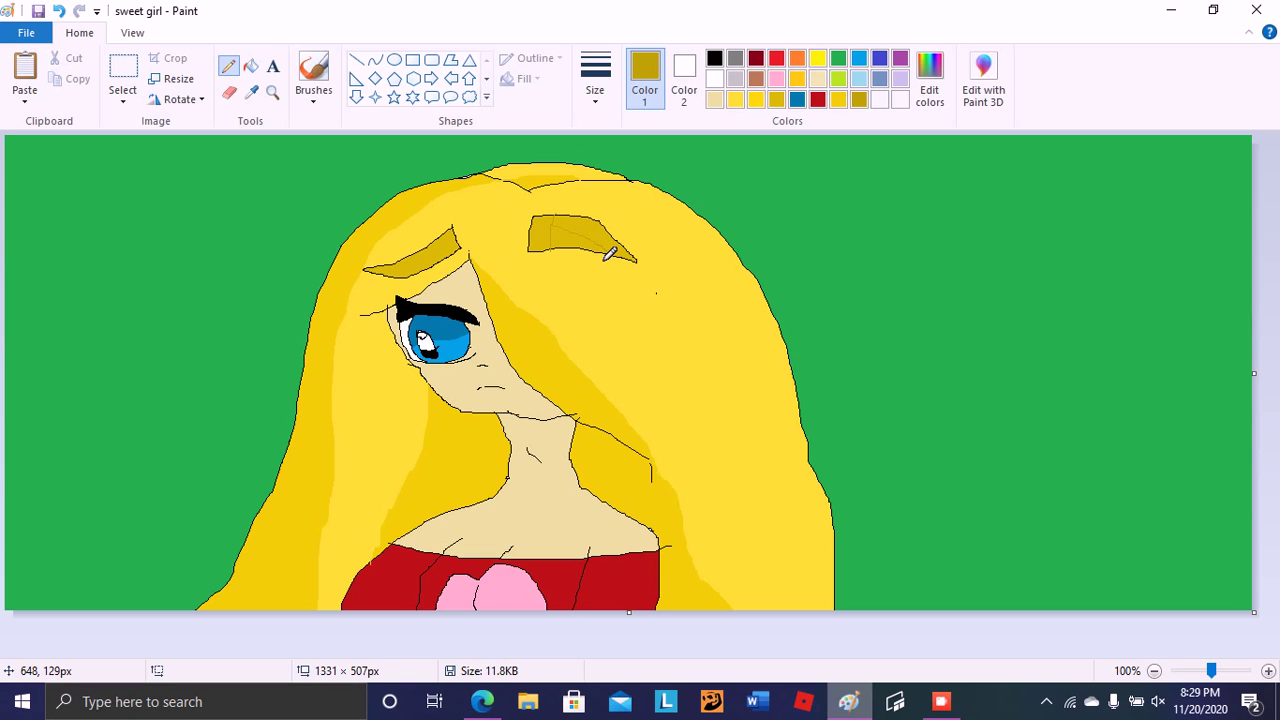
click(941, 701)
click(641, 567)
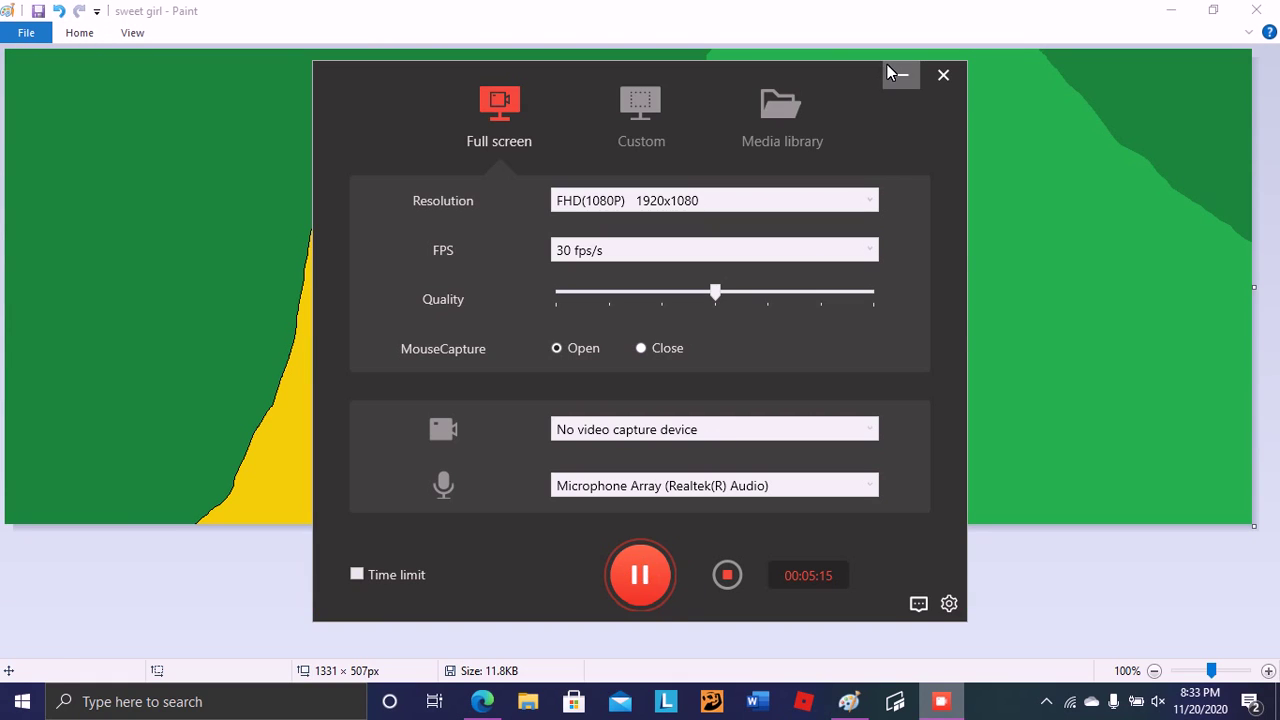
click(899, 74)
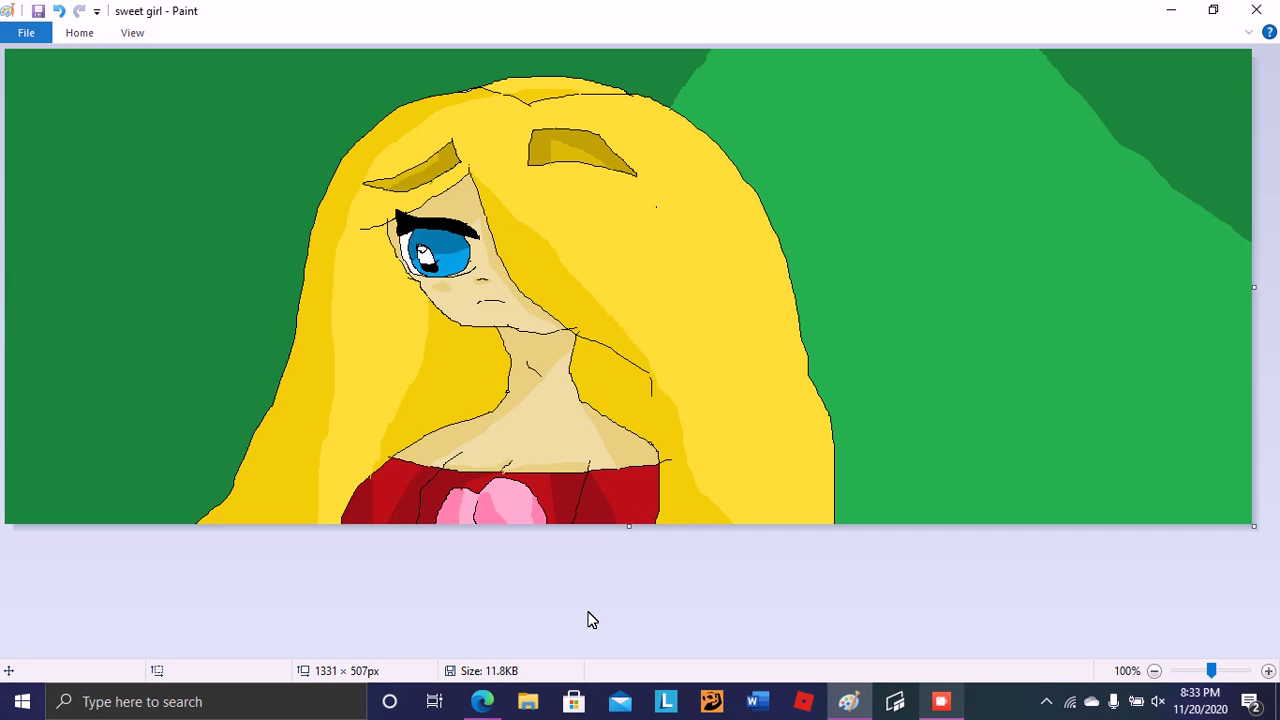
click(922, 704)
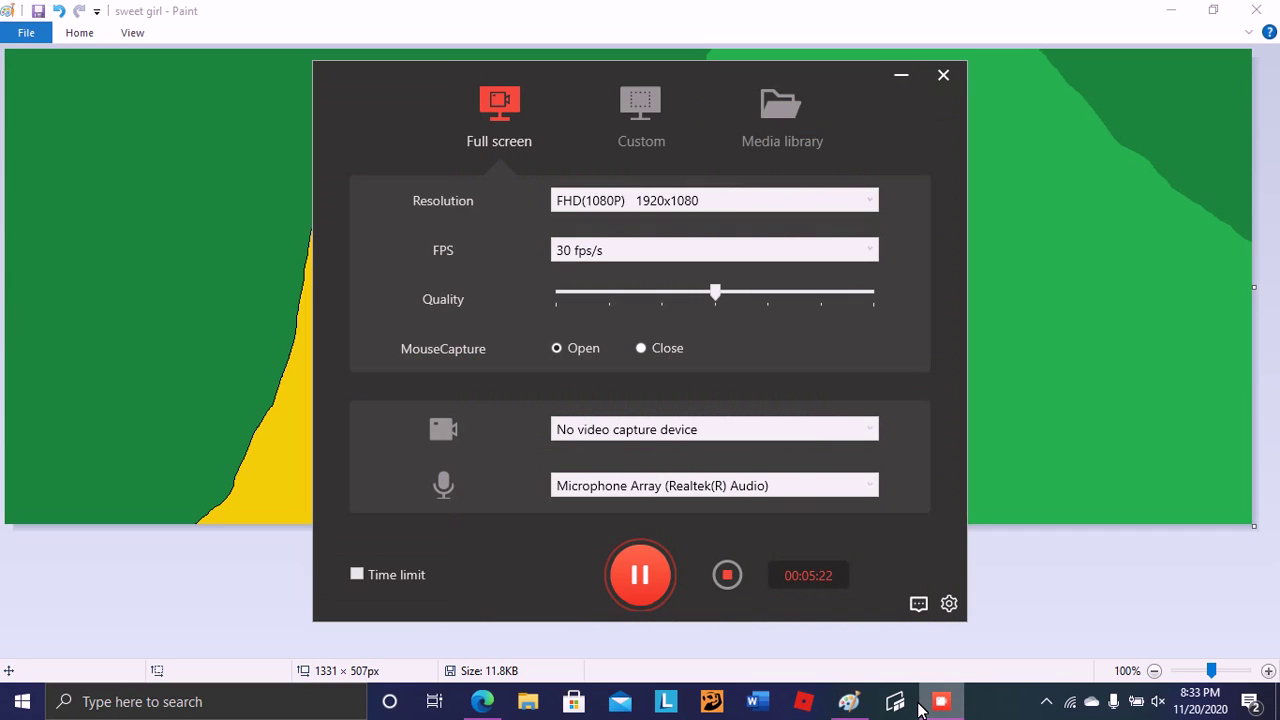